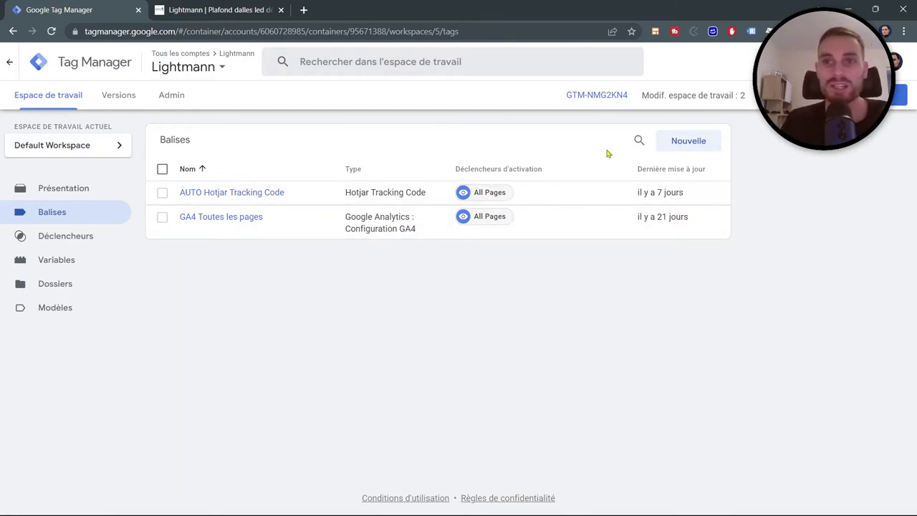
# Step: Create a new tag and name it "Clic Bouton appel CTA -GA4 Event"
pyautogui.click(690, 147)
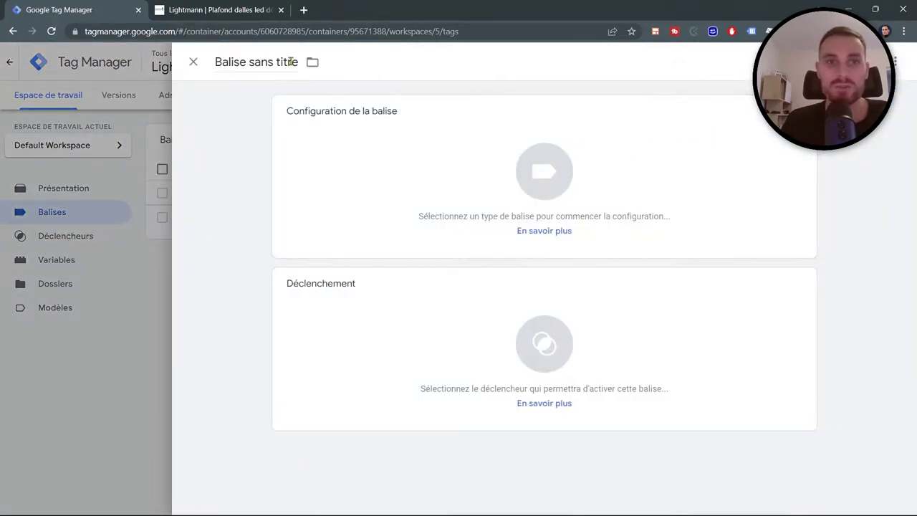
pyautogui.click(294, 64)
pyautogui.hotkey('ctrl', 'a')
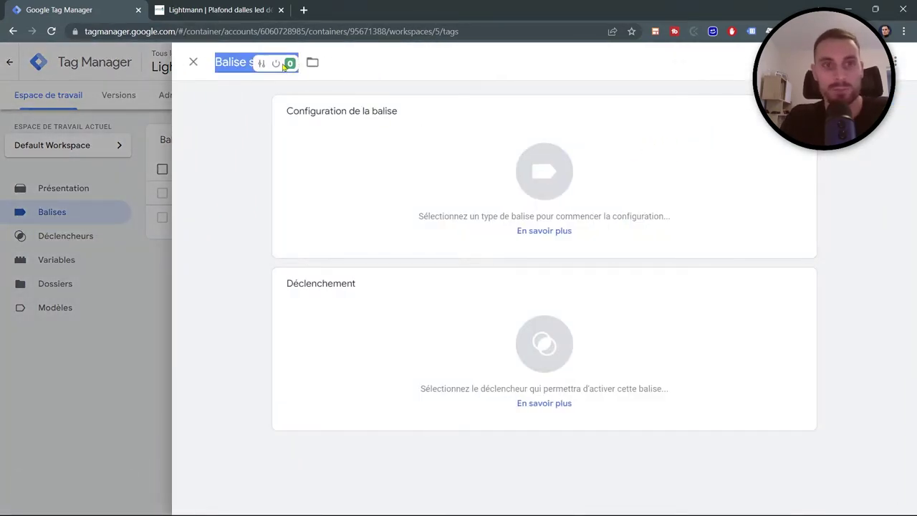
pyautogui.write('C+++')
pyautogui.write('L')
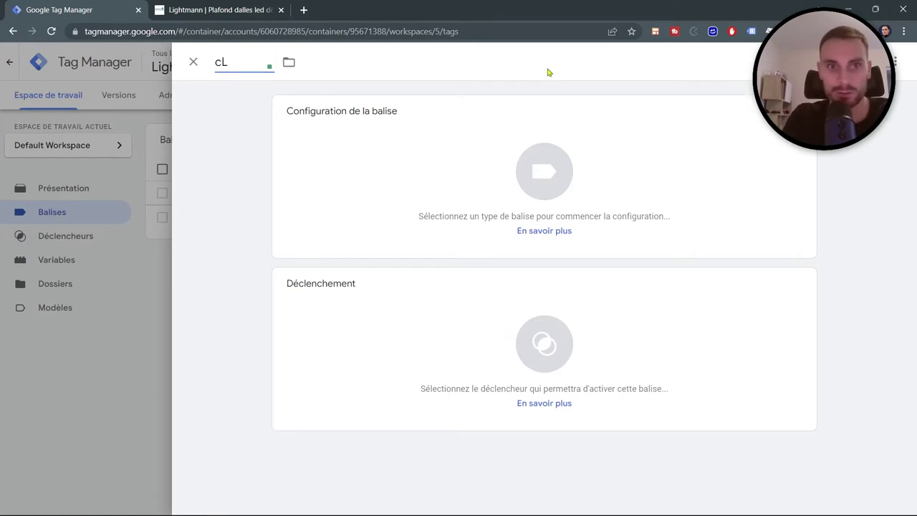
pyautogui.write('Bouton appel')
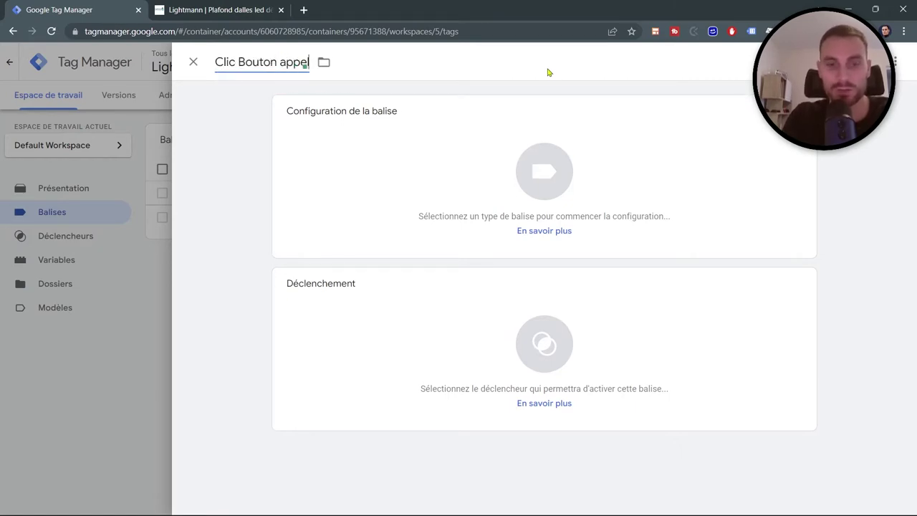
pyautogui.write(' CTA -G')
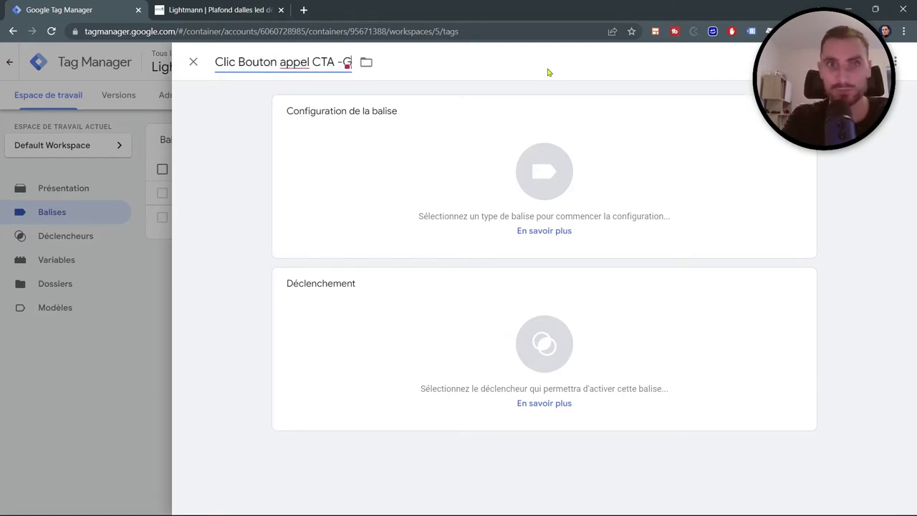
pyautogui.write('A4 E')
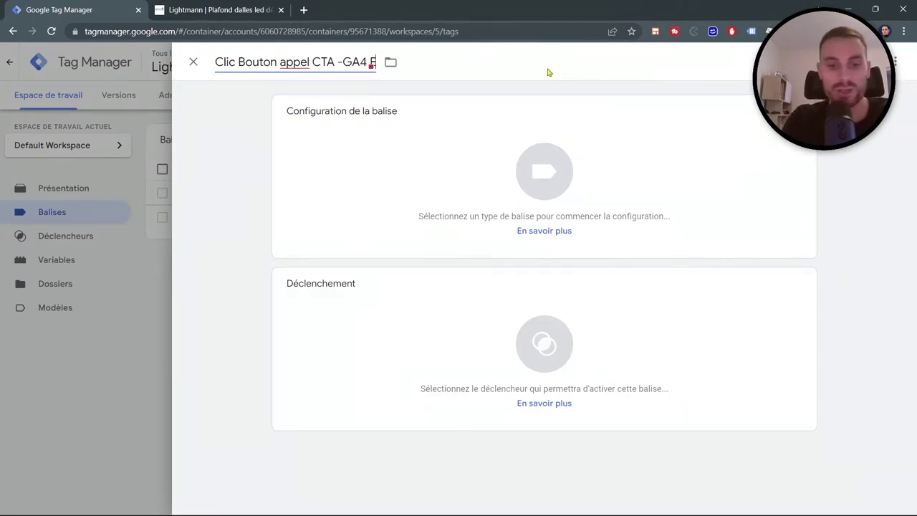
pyautogui.write('vent')
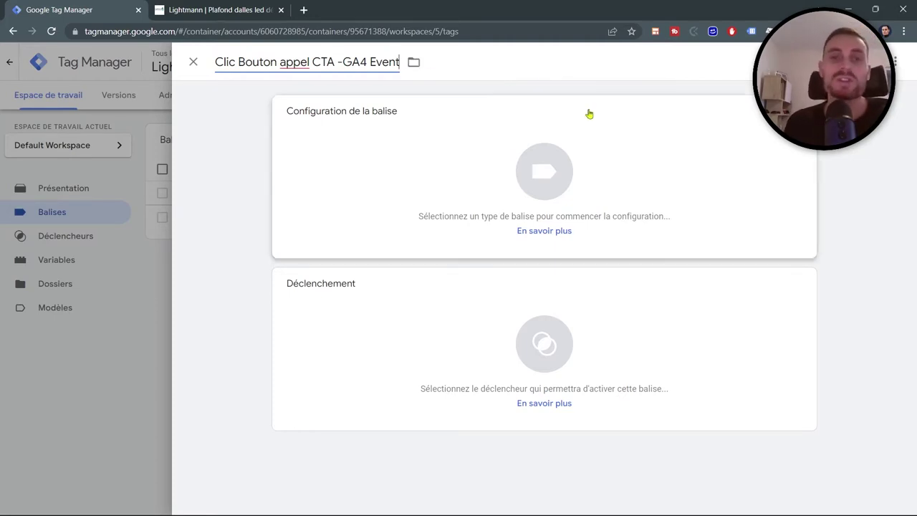
# Step: Configure the tag as Google Analytics : Événement GA4 with configuration tag "GA4 Toutes les pages" and event name "clic_cta_appel"
pyautogui.click(787, 129)
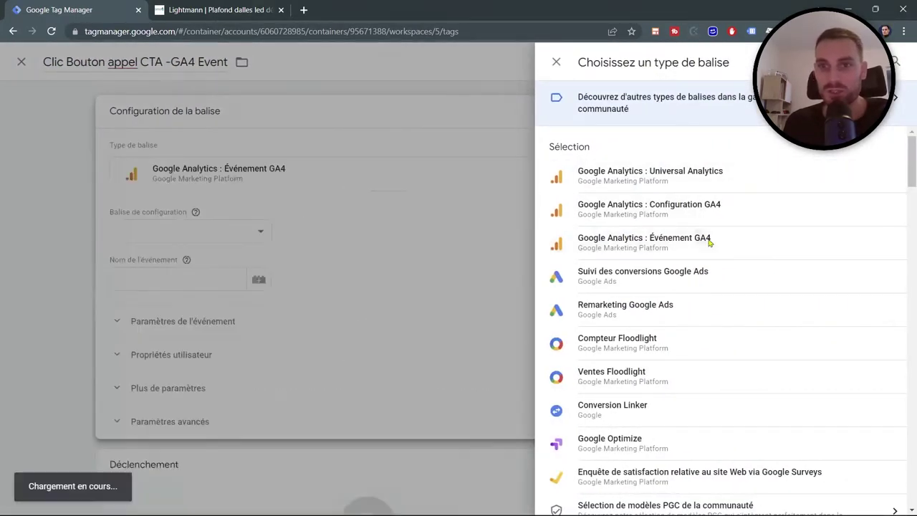
pyautogui.click(710, 243)
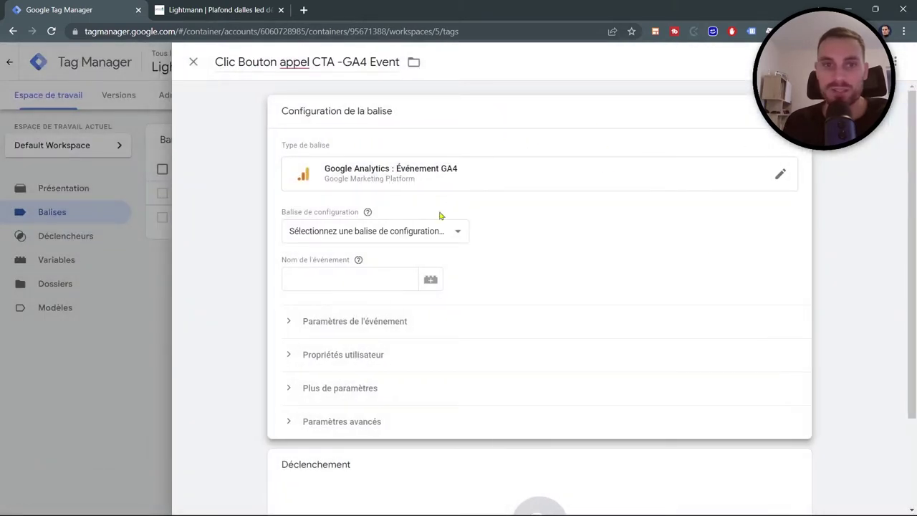
pyautogui.click(419, 232)
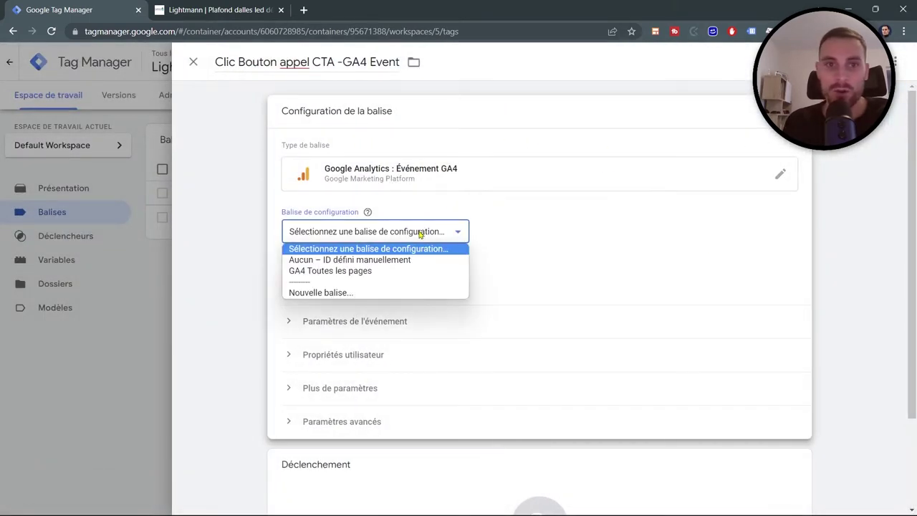
pyautogui.click(375, 272)
pyautogui.click(331, 278)
pyautogui.write('clic_cta_appel')
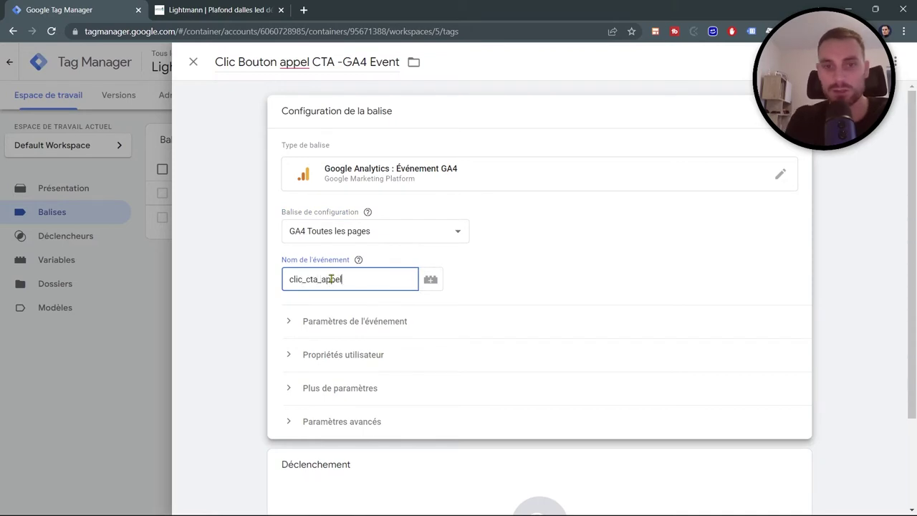
pyautogui.click(583, 287)
# Step: Assign the "Tous les clics" trigger to the tag and save it
pyautogui.scroll(-2, 586, 297)
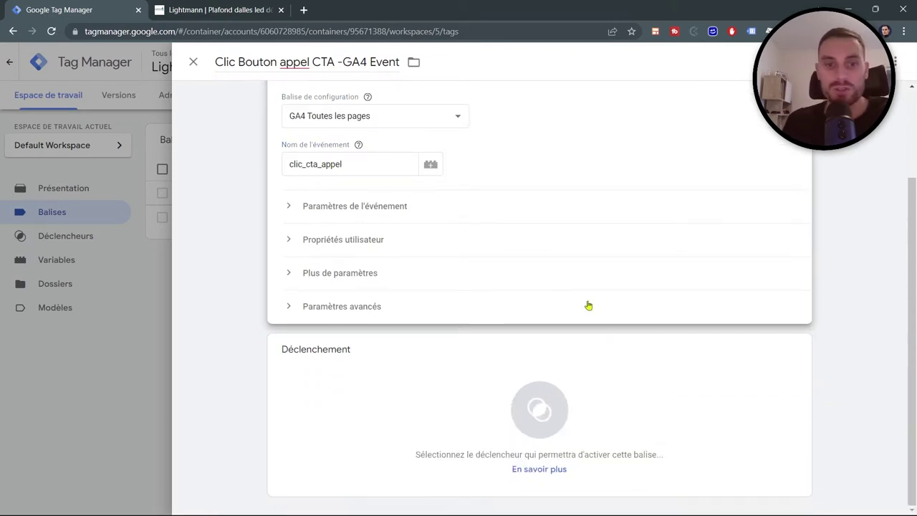
pyautogui.click(797, 351)
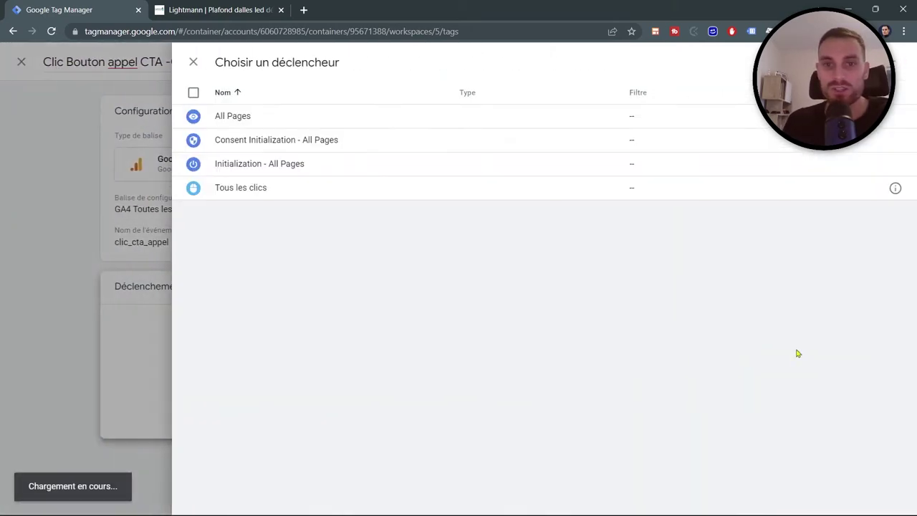
pyautogui.click(276, 188)
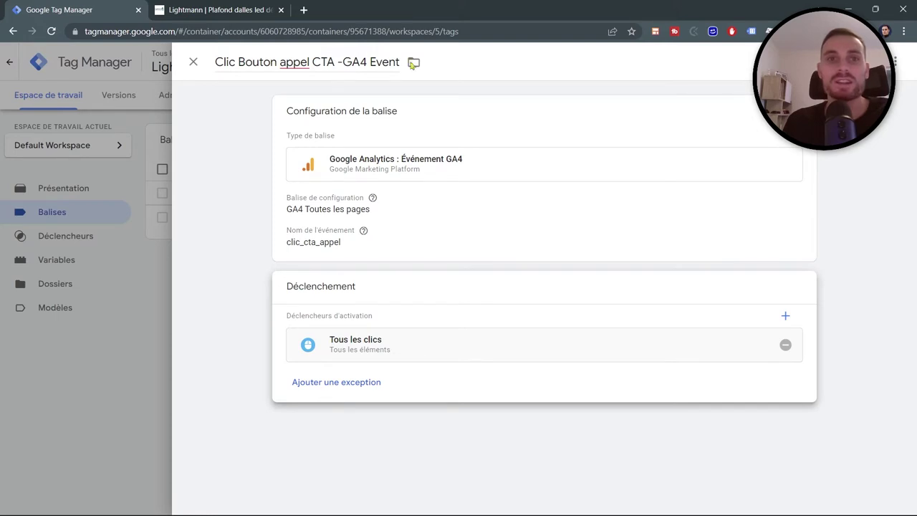
pyautogui.click(300, 61)
pyautogui.click(859, 61)
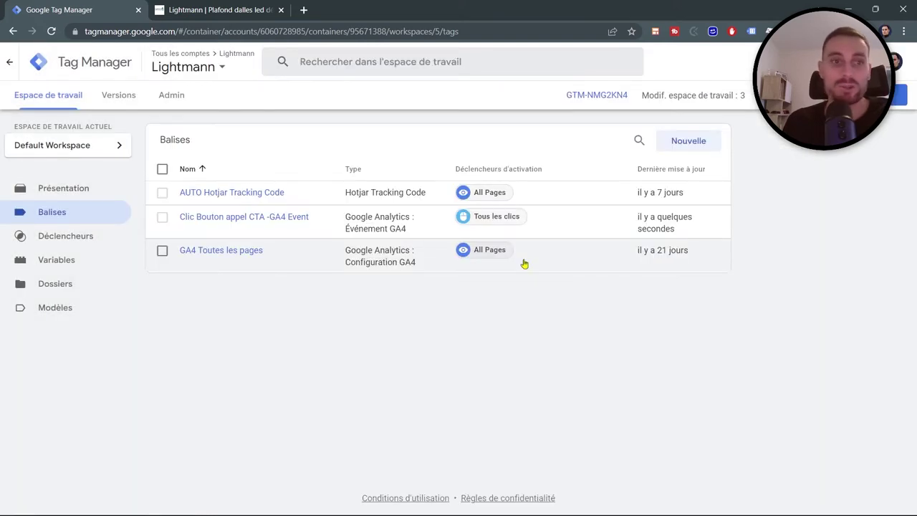
# Step: Enable the built-in utility variables Event, Environment Name, Container ID, Container Version, Random Number and HTML ID
pyautogui.click(48, 265)
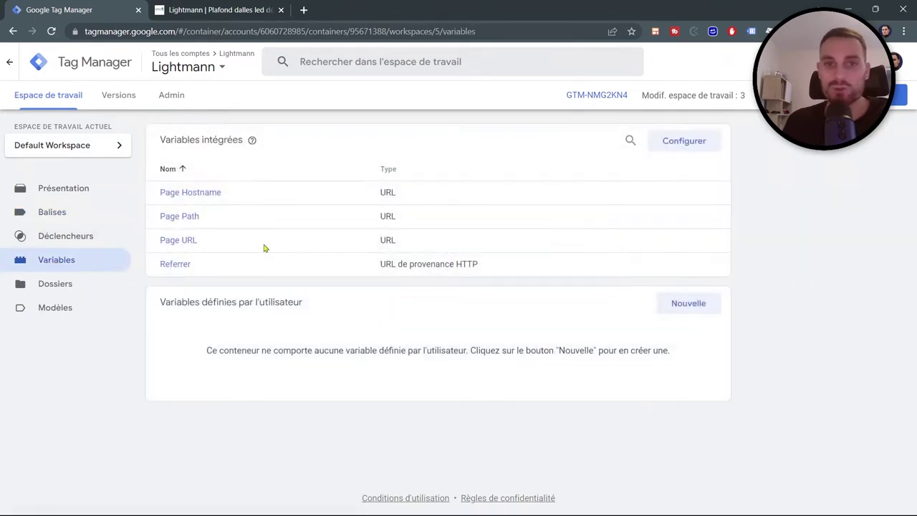
pyautogui.click(686, 141)
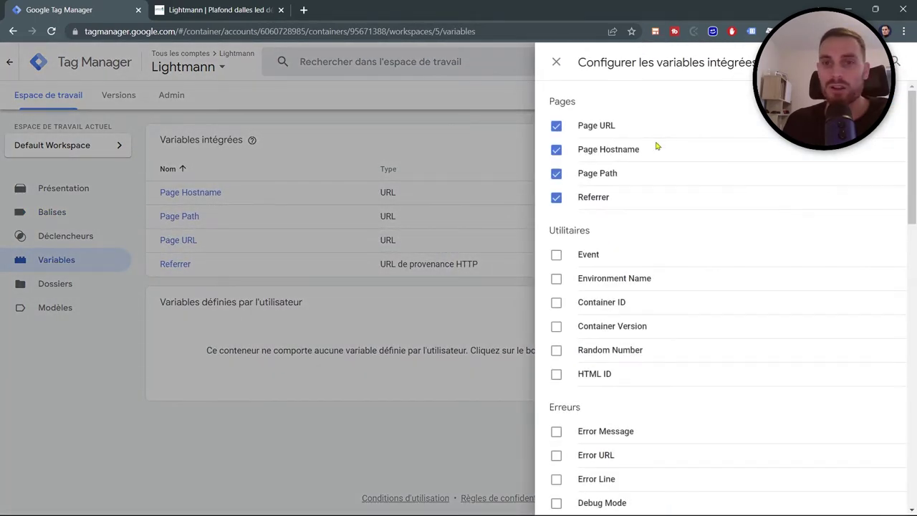
pyautogui.click(557, 255)
pyautogui.click(556, 279)
pyautogui.click(556, 303)
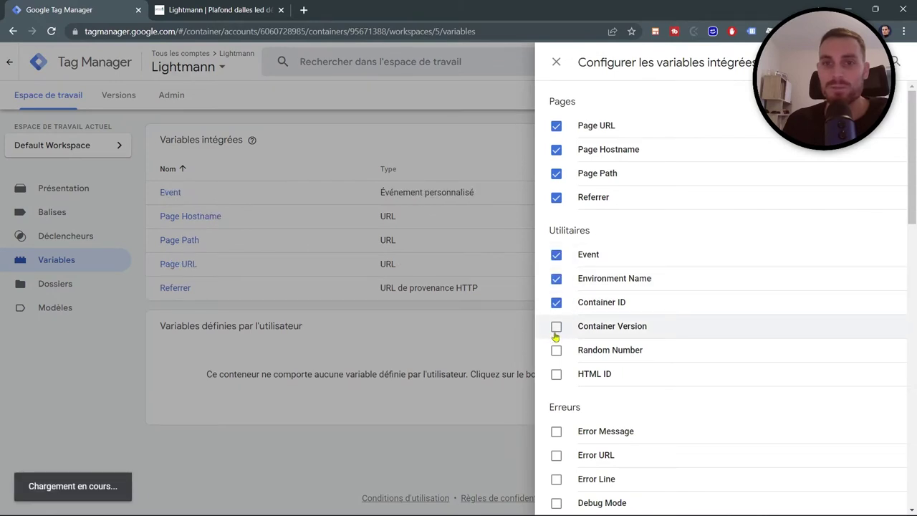
pyautogui.click(556, 327)
pyautogui.click(557, 350)
pyautogui.click(556, 374)
# Step: Enable the built-in error variables Error Message, Error URL, Error Line and Debug Mode
pyautogui.click(556, 431)
pyautogui.click(556, 455)
pyautogui.click(556, 478)
pyautogui.scroll(-5, 645, 301)
pyautogui.click(556, 323)
# Step: Enable all built-in click variables: Click Element, Click Classes, Click ID, Click Target, Click URL and Click Text
pyautogui.scroll(-2, 557, 203)
pyautogui.click(556, 142)
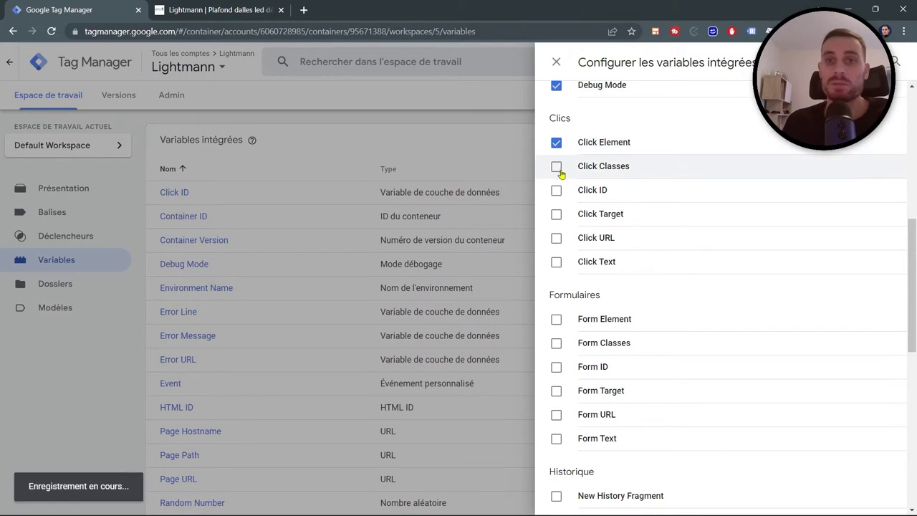
pyautogui.click(558, 169)
pyautogui.click(557, 192)
pyautogui.click(557, 215)
pyautogui.click(555, 241)
pyautogui.click(557, 262)
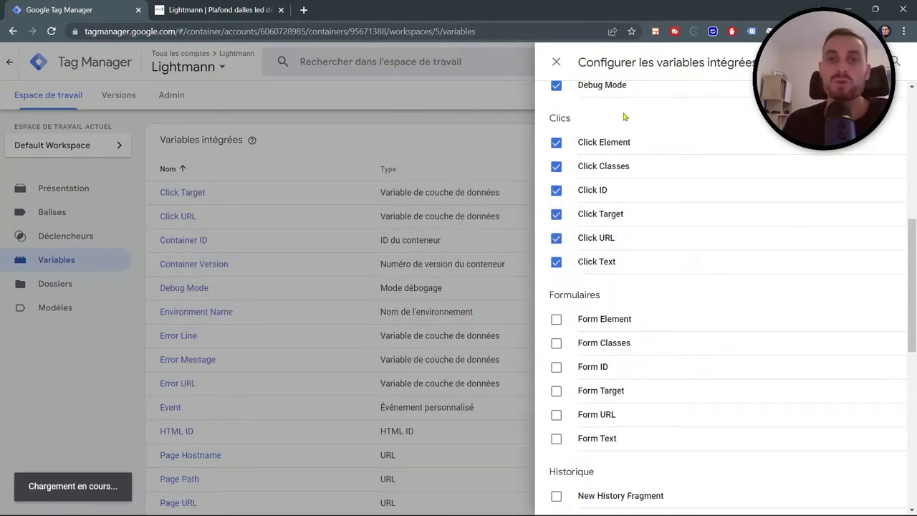
# Step: Enable all built-in form variables: Form Element, Form Classes, Form ID, Form Target, Form URL and Form Text
pyautogui.scroll(-1, 583, 165)
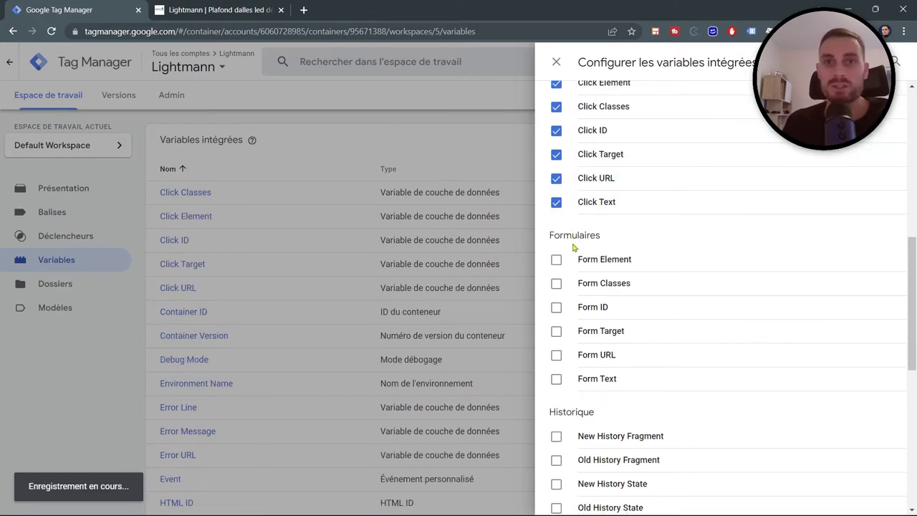
pyautogui.click(556, 259)
pyautogui.click(556, 283)
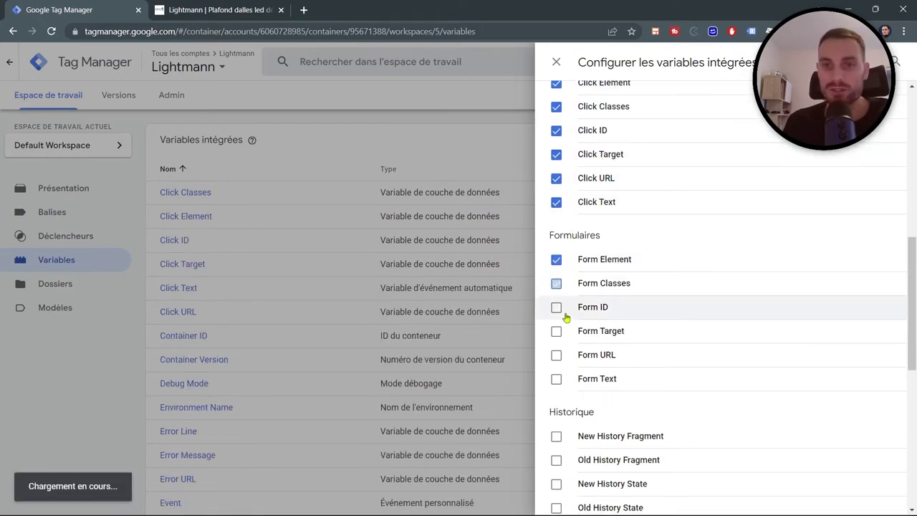
pyautogui.click(556, 314)
pyautogui.click(555, 331)
pyautogui.click(556, 355)
pyautogui.click(556, 378)
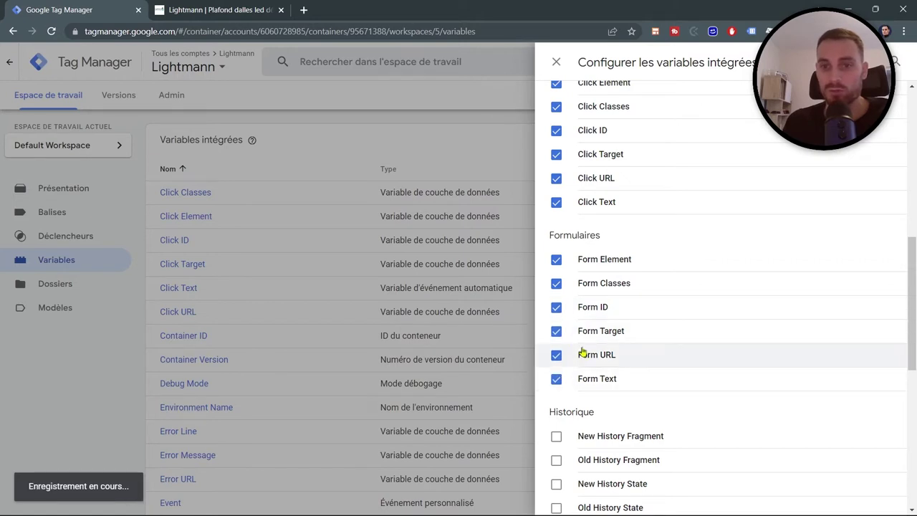
# Step: Enable the built-in history variables: New and Old History Fragment, New and Old History State, and History Source
pyautogui.scroll(-2, 560, 351)
pyautogui.click(555, 317)
pyautogui.click(555, 340)
pyautogui.click(556, 364)
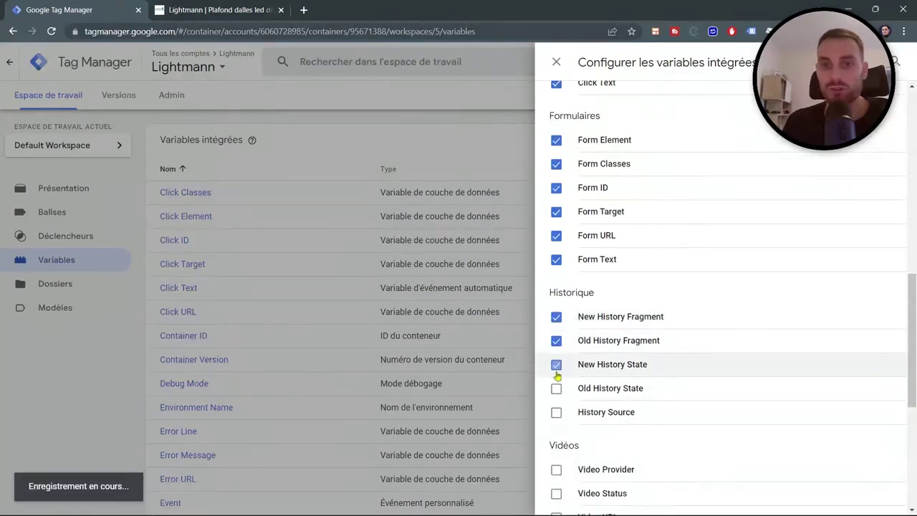
pyautogui.click(556, 389)
pyautogui.click(556, 411)
# Step: Enable all built-in video variables: Video Provider, Status, URL, Title, Duration, Current Time, Percent and Visible
pyautogui.scroll(-3, 557, 286)
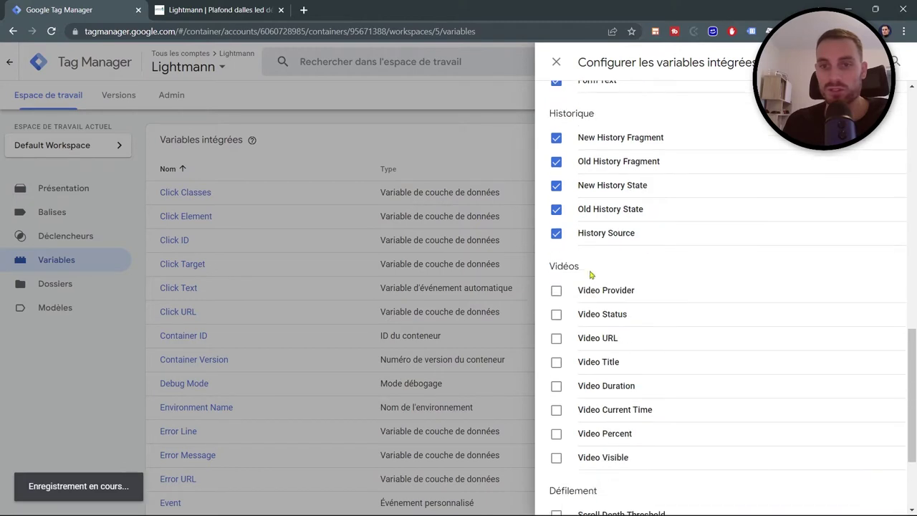
pyautogui.click(555, 290)
pyautogui.click(556, 313)
pyautogui.click(556, 338)
pyautogui.click(556, 362)
pyautogui.click(555, 385)
pyautogui.click(555, 409)
pyautogui.click(556, 433)
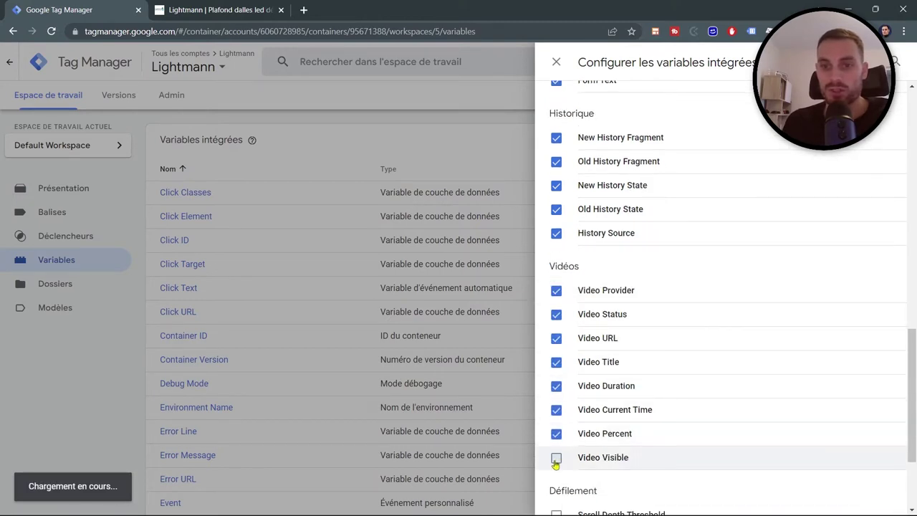
pyautogui.click(556, 457)
# Step: Enable the three scroll variables plus Percent Visible and On-Screen Duration, and close the built-in variable configuration
pyautogui.scroll(-1, 609, 341)
pyautogui.scroll(-2, 610, 341)
pyautogui.click(556, 374)
pyautogui.click(556, 398)
pyautogui.click(557, 422)
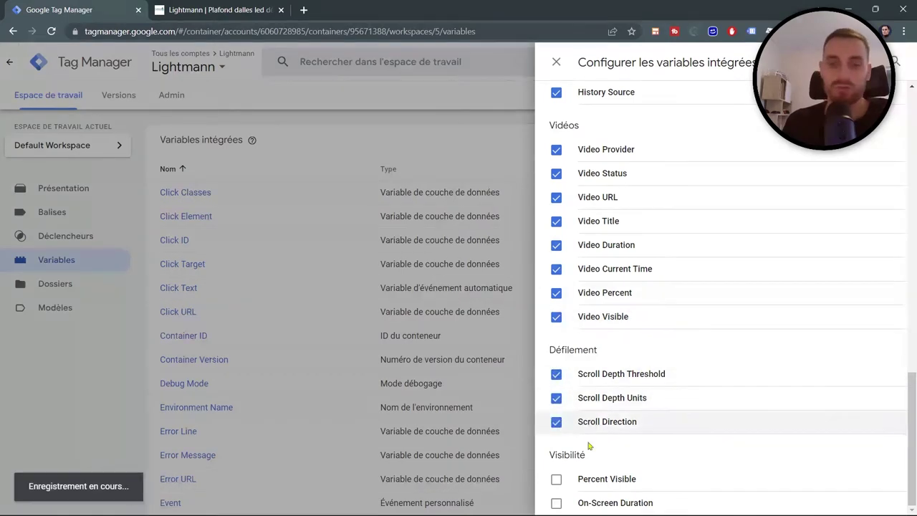
pyautogui.click(556, 479)
pyautogui.click(556, 502)
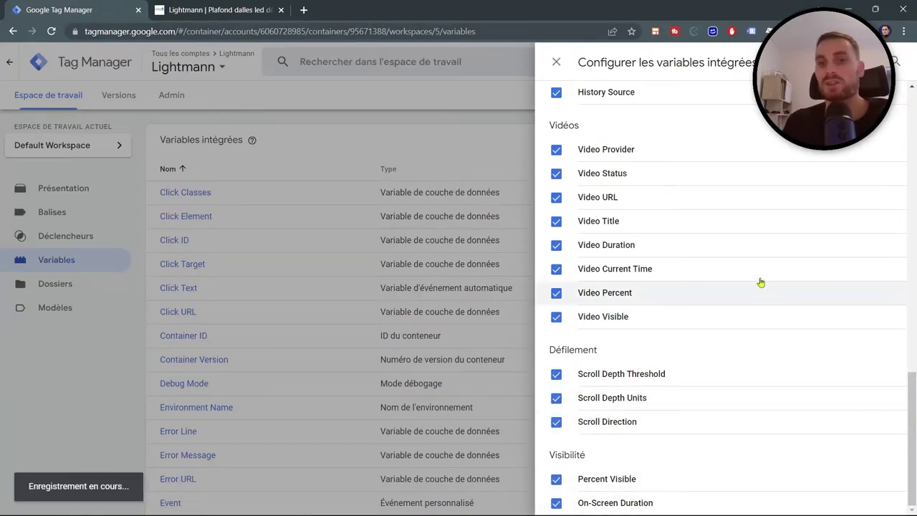
pyautogui.scroll(10, 723, 129)
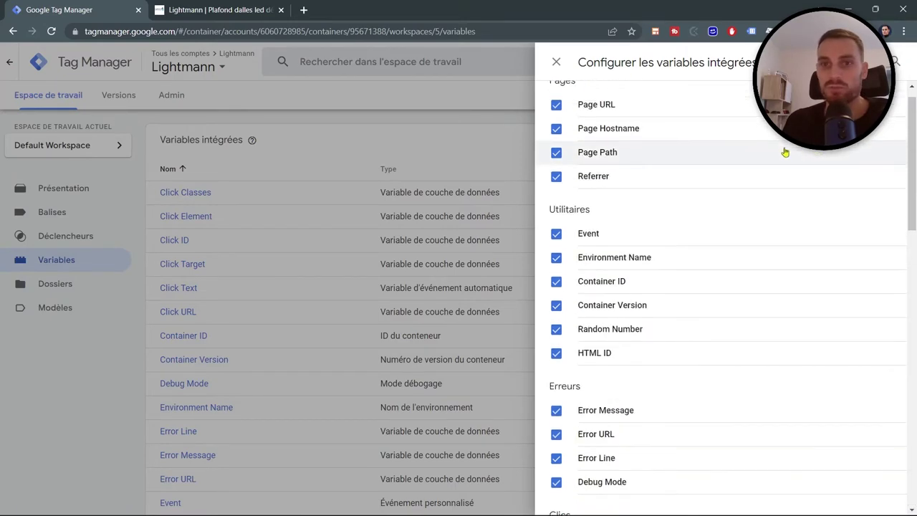
pyautogui.click(556, 63)
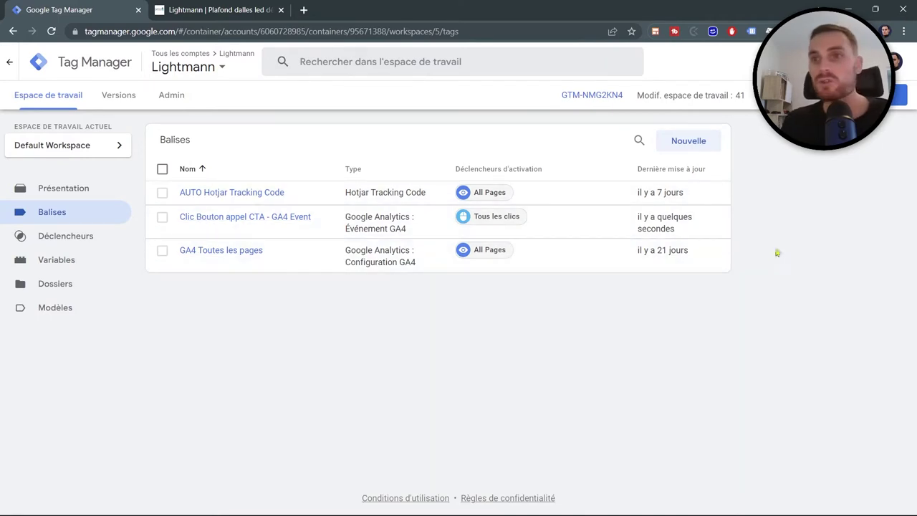
pyautogui.click(896, 94)
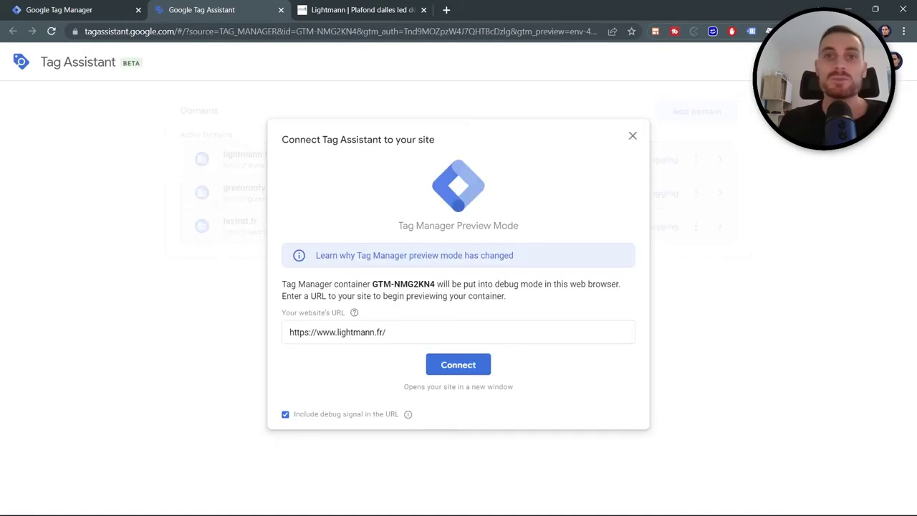
pyautogui.click(458, 365)
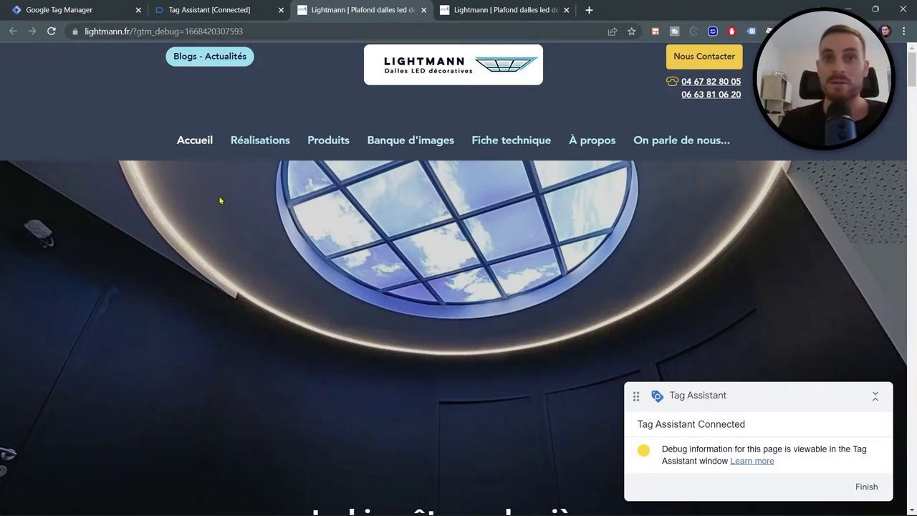
# Step: Test the phone number links in the website's header, then return to Tag Assistant and continue to the debug summary
pyautogui.click(707, 99)
pyautogui.click(662, 119)
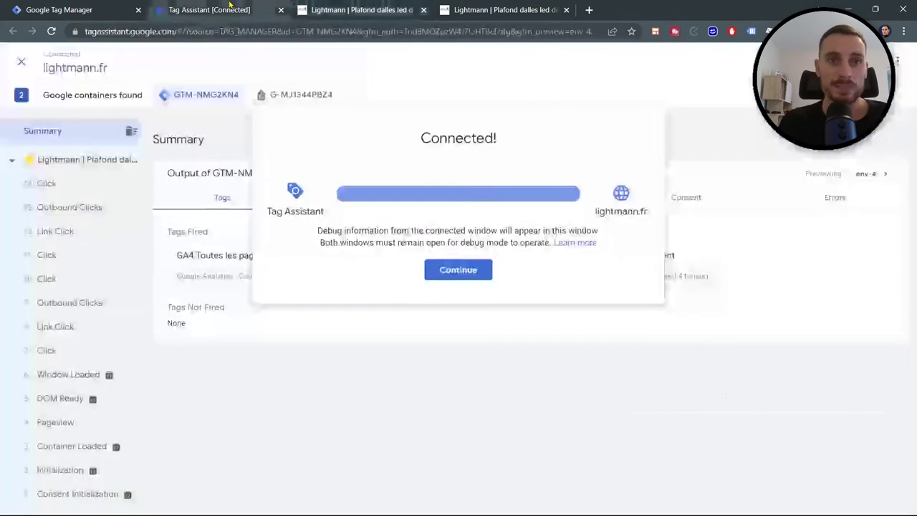
pyautogui.click(233, 7)
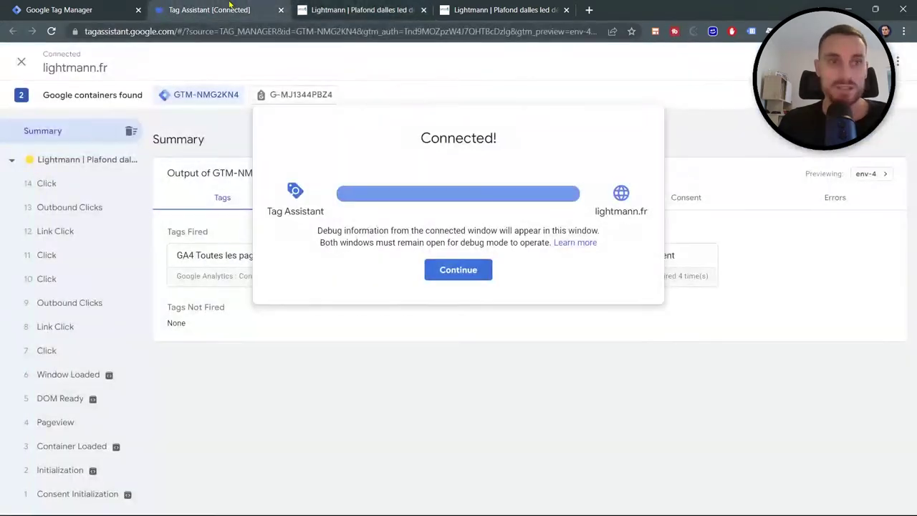
pyautogui.click(476, 271)
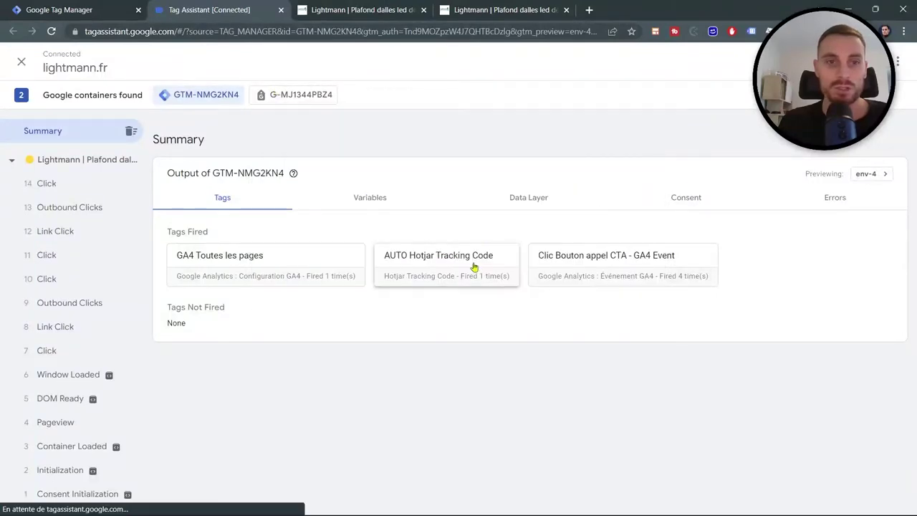
# Step: Check the latest Click event's tags, visit the website's Blogs - Actualités page, and inspect the new Click event's variables and tags in Tag Assistant
pyautogui.click(47, 185)
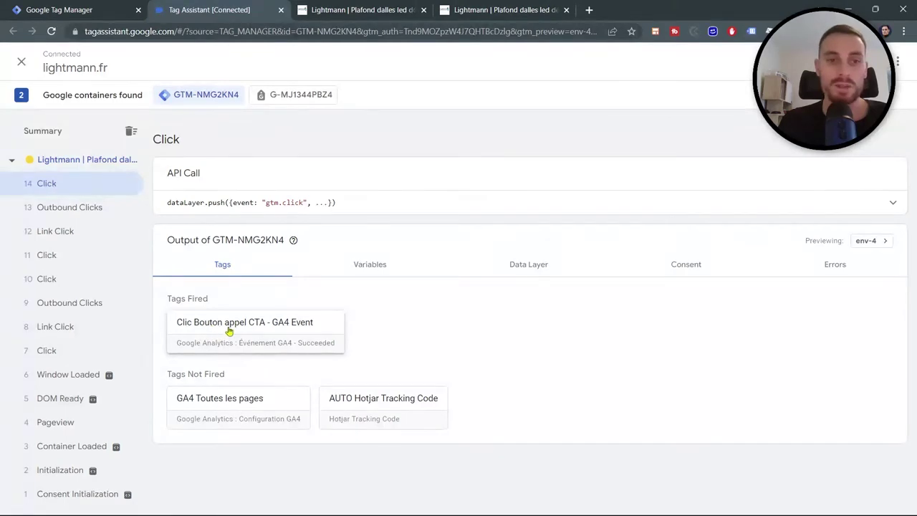
pyautogui.click(393, 8)
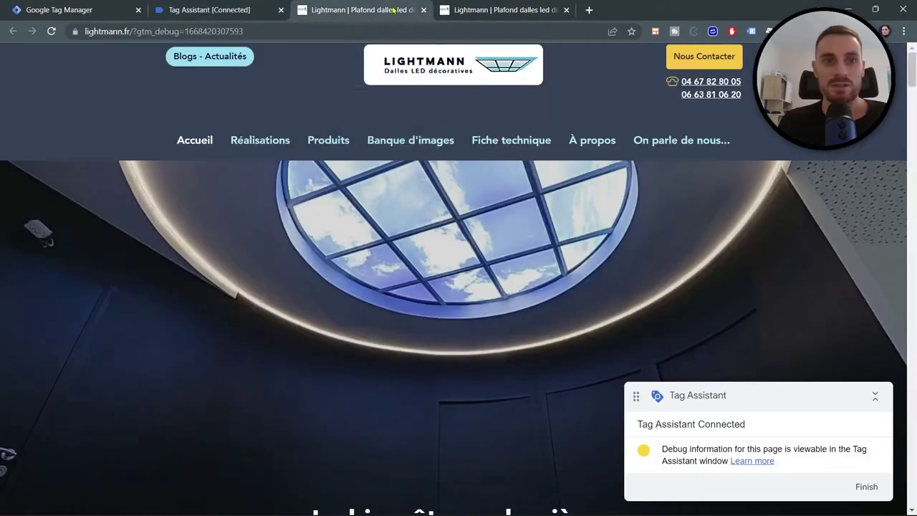
pyautogui.click(230, 56)
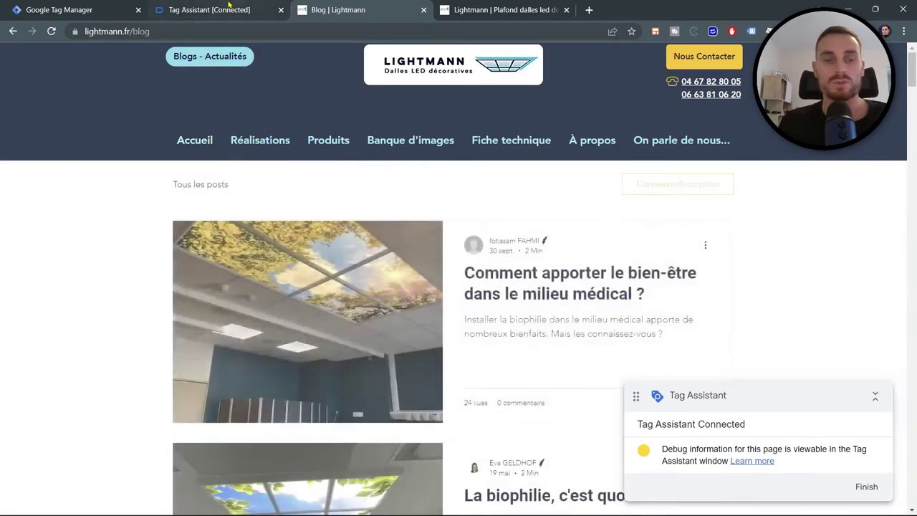
pyautogui.click(229, 9)
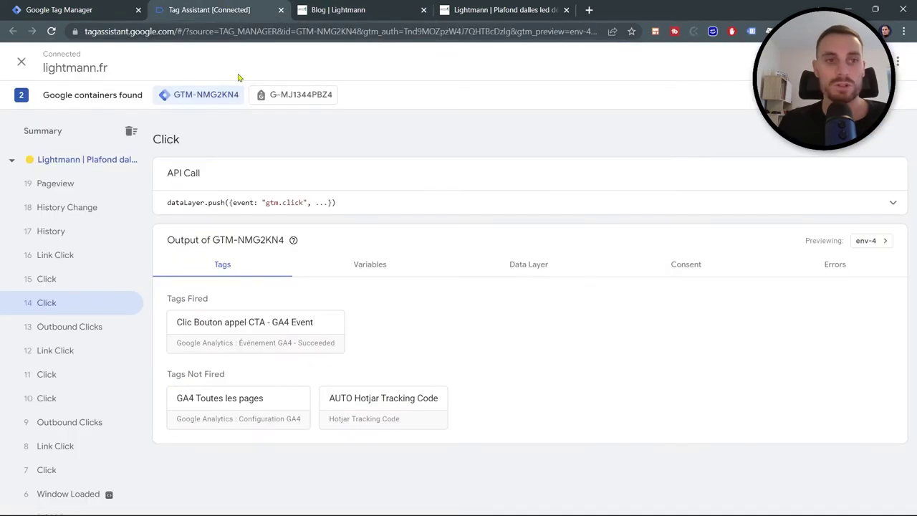
pyautogui.click(57, 280)
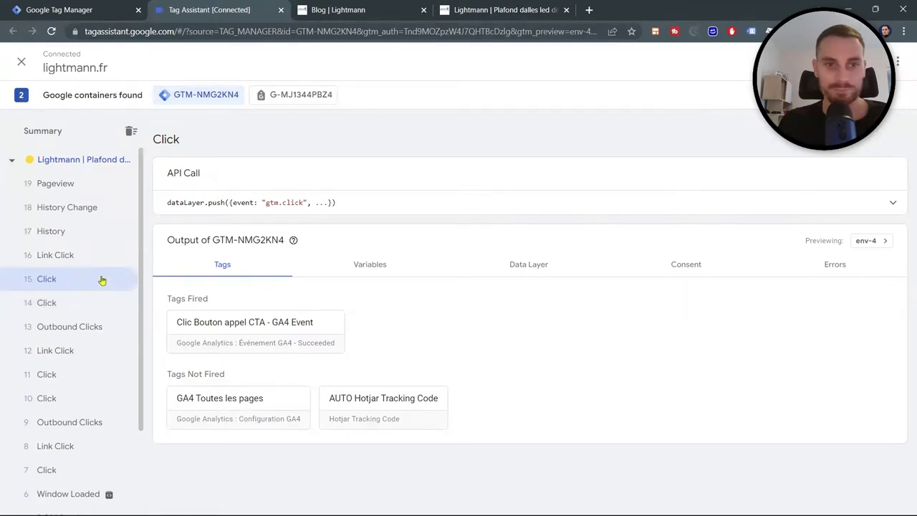
pyautogui.click(382, 266)
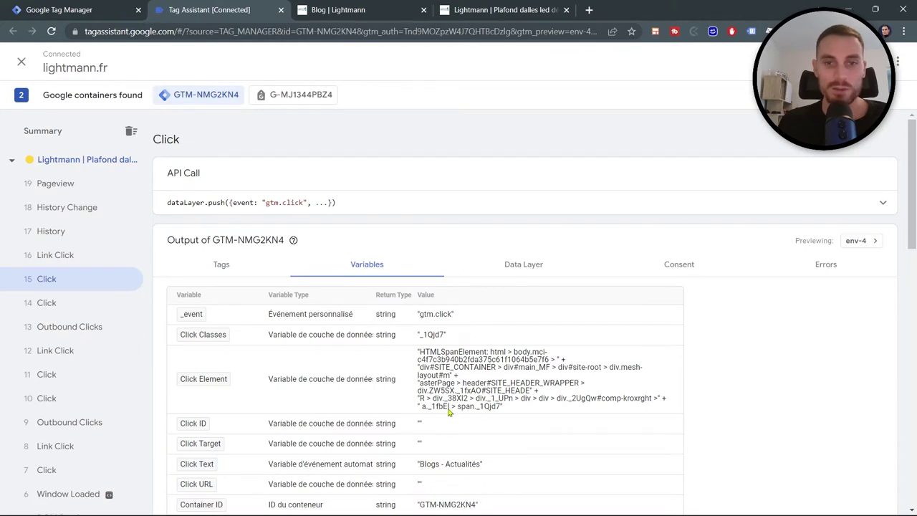
pyautogui.click(226, 268)
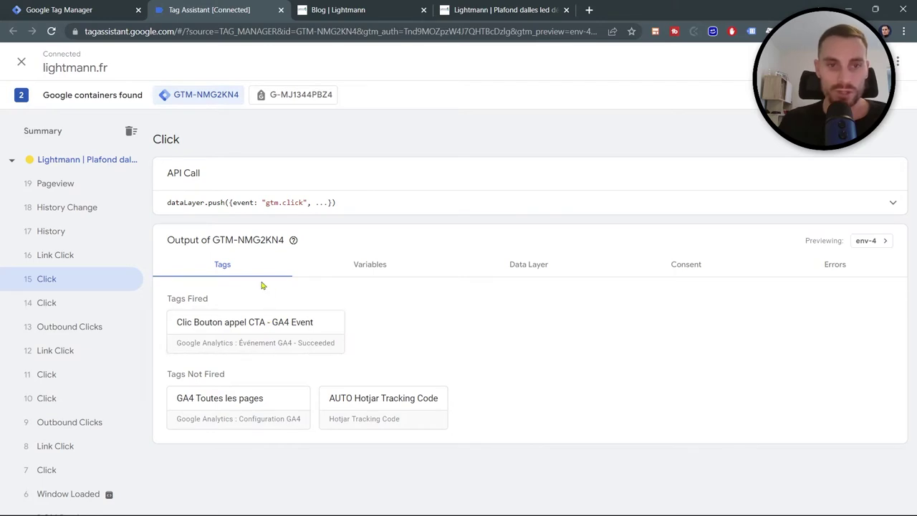
# Step: Examine the variables of Click event 14 in Tag Assistant, including Click Classes, Click Element and Click Text
pyautogui.click(54, 307)
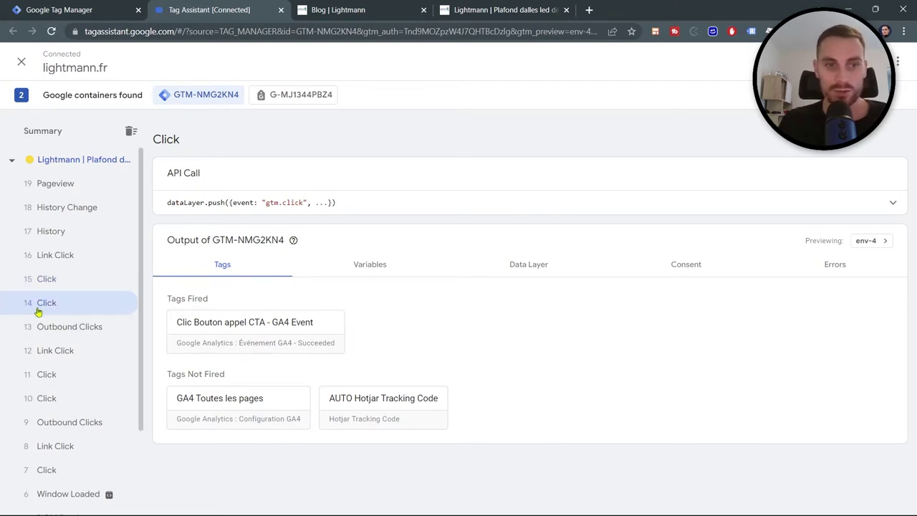
pyautogui.click(387, 266)
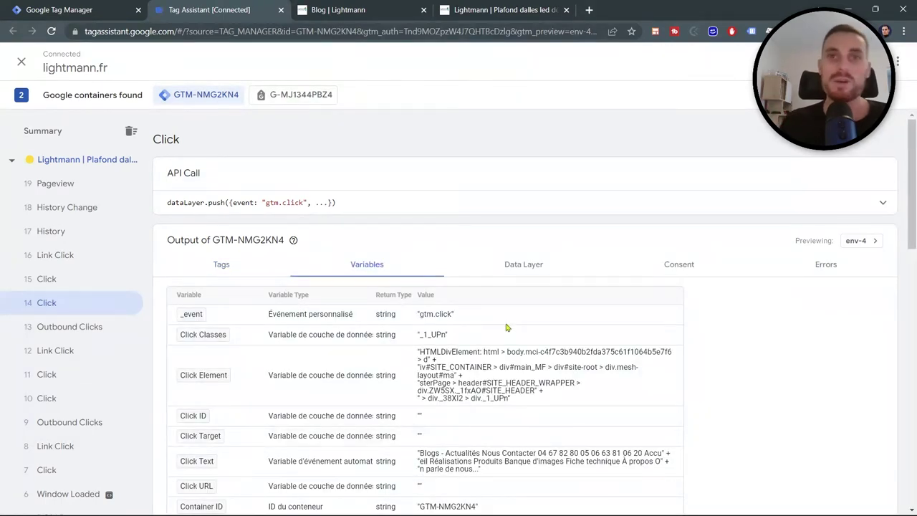
pyautogui.scroll(-1, 505, 351)
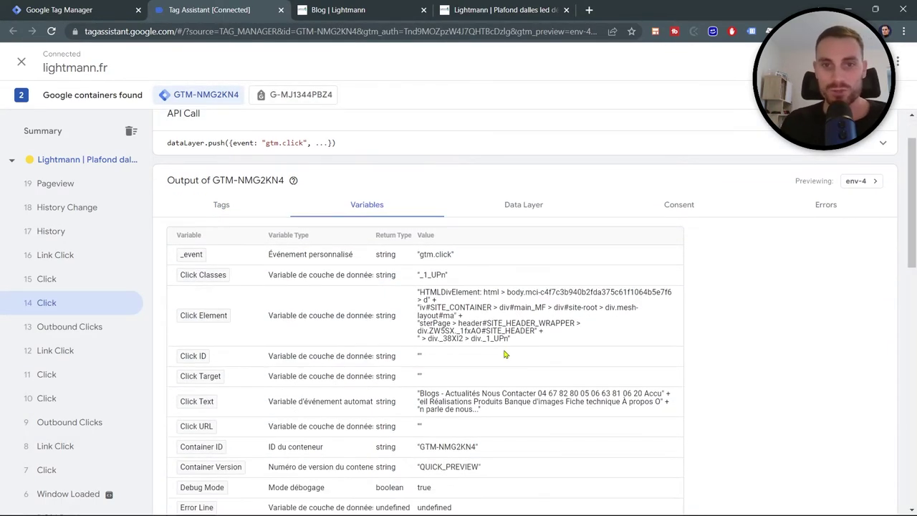
pyautogui.scroll(-1, 505, 354)
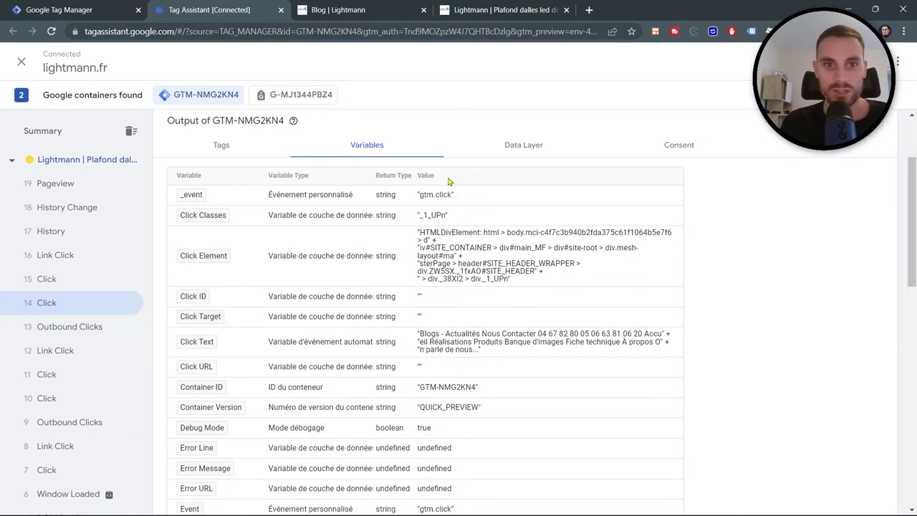
# Step: Review the variables of Click event 11 and copy the phone number from its Click Text value
pyautogui.click(53, 380)
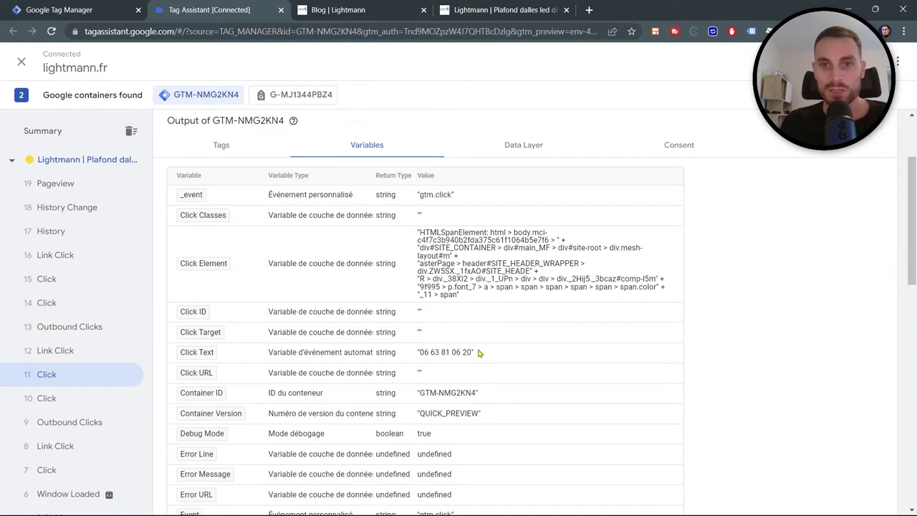
pyautogui.scroll(-1, 578, 314)
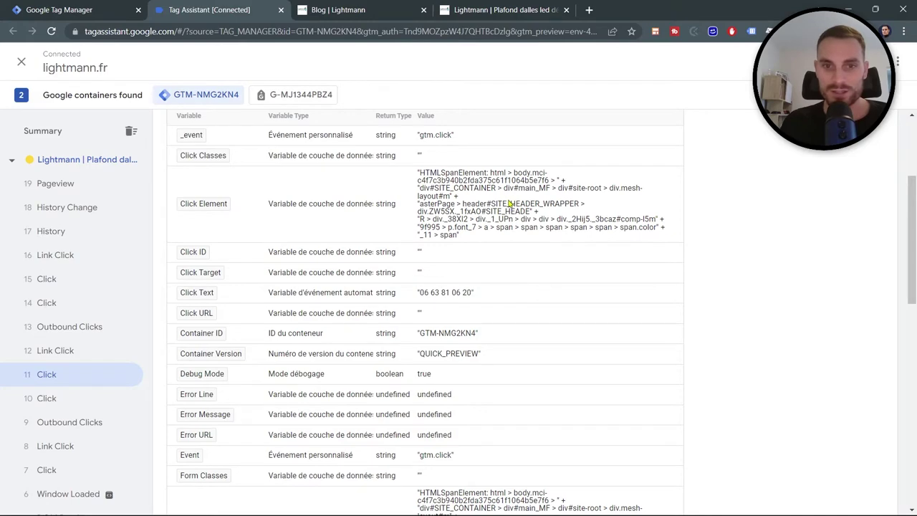
pyautogui.scroll(-1, 510, 206)
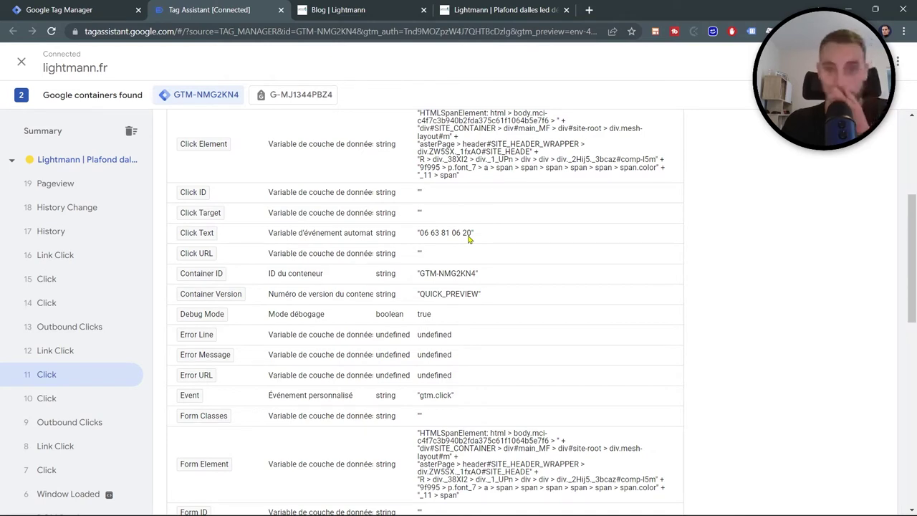
pyautogui.moveTo(469, 238); pyautogui.dragTo(421, 239)
pyautogui.hotkey('ctrl', 'c')
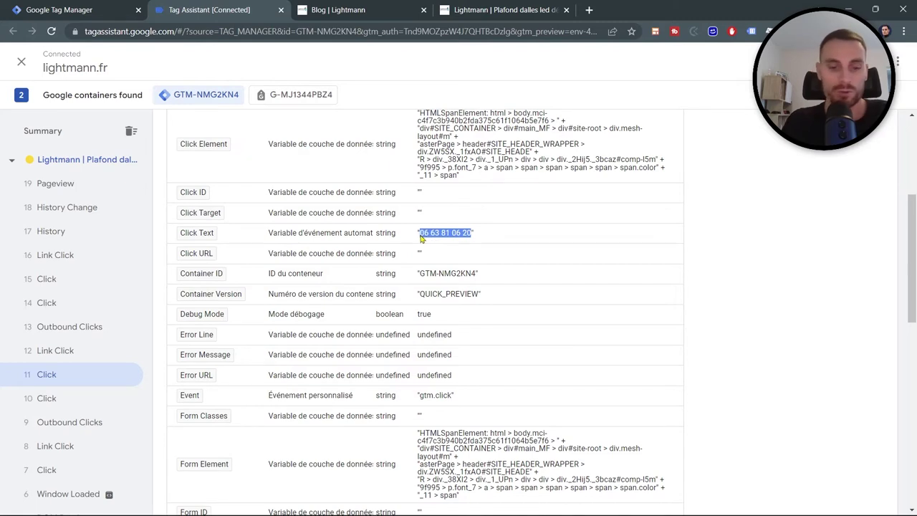
# Step: In Google Tag Manager, edit the trigger of the Clic Bouton appel CTA - GA4 Event tag and restrict it to Certains clics
pyautogui.click(104, 10)
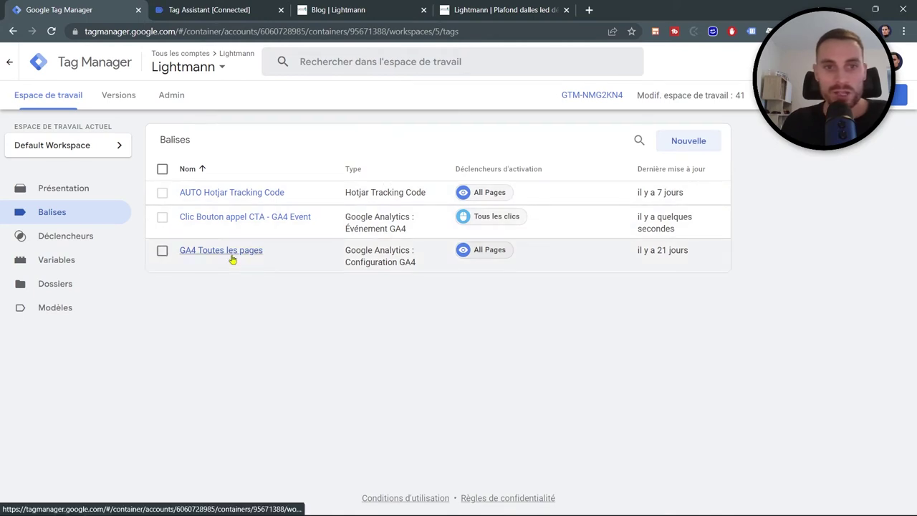
pyautogui.click(220, 219)
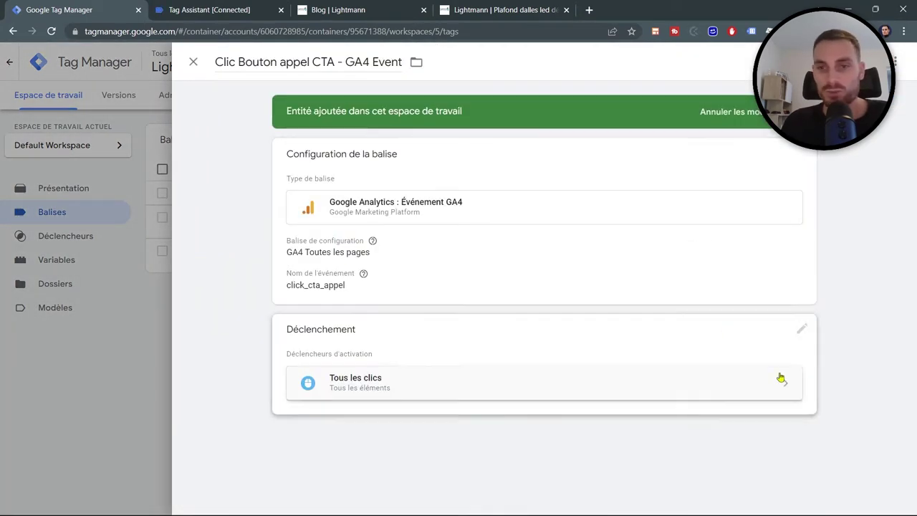
pyautogui.click(607, 383)
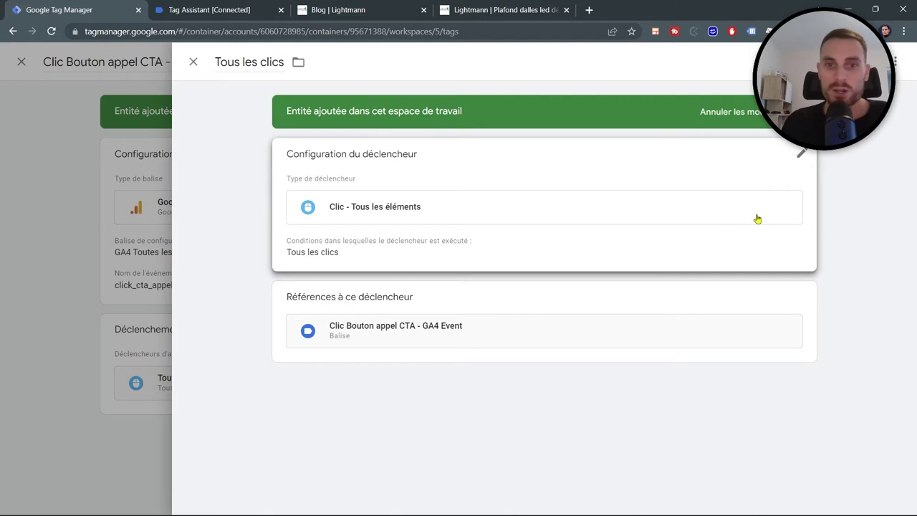
pyautogui.click(801, 154)
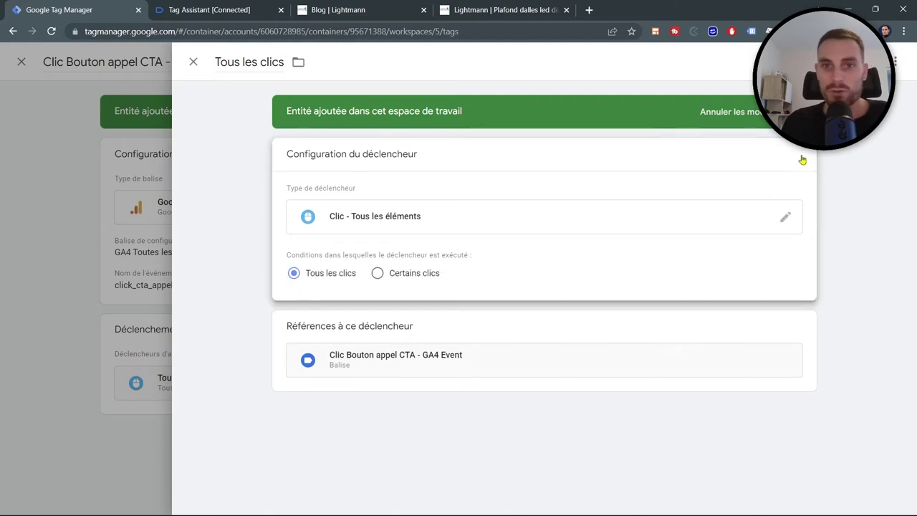
pyautogui.click(377, 273)
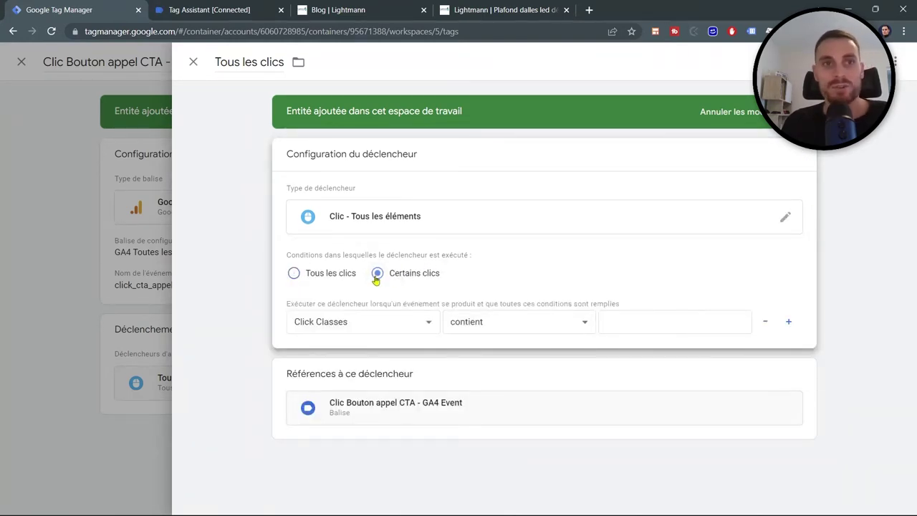
# Step: Set the trigger condition to Click Text matching a regular expression, with the copied phone number followed by the | separator
pyautogui.click(192, 7)
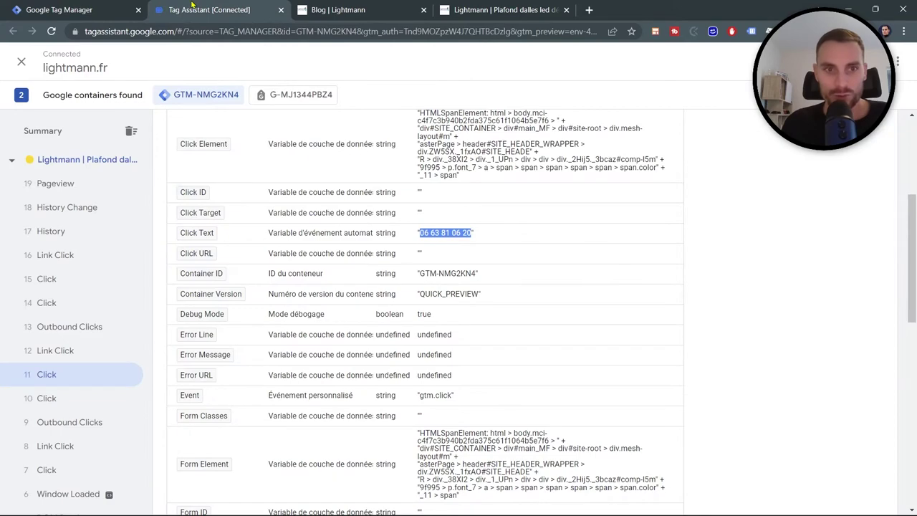
pyautogui.click(109, 10)
pyautogui.click(380, 329)
pyautogui.scroll(-1, 379, 293)
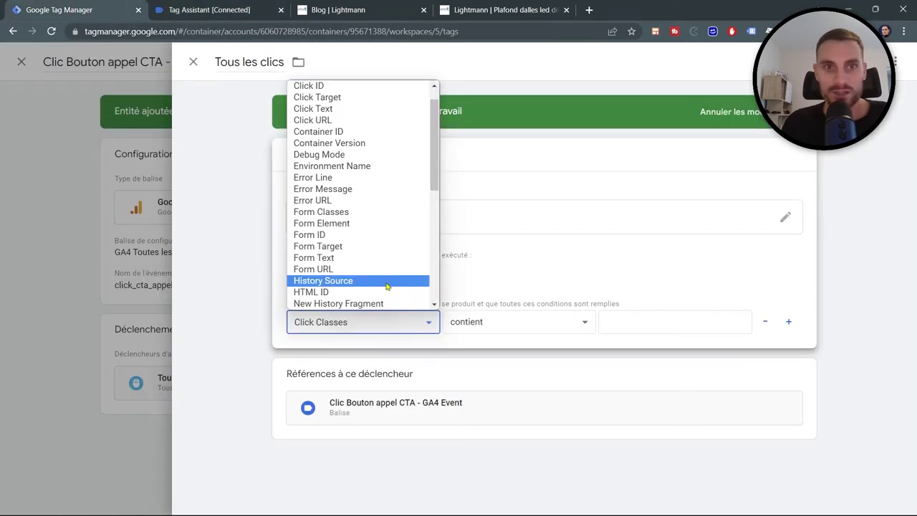
pyautogui.click(401, 108)
pyautogui.click(552, 324)
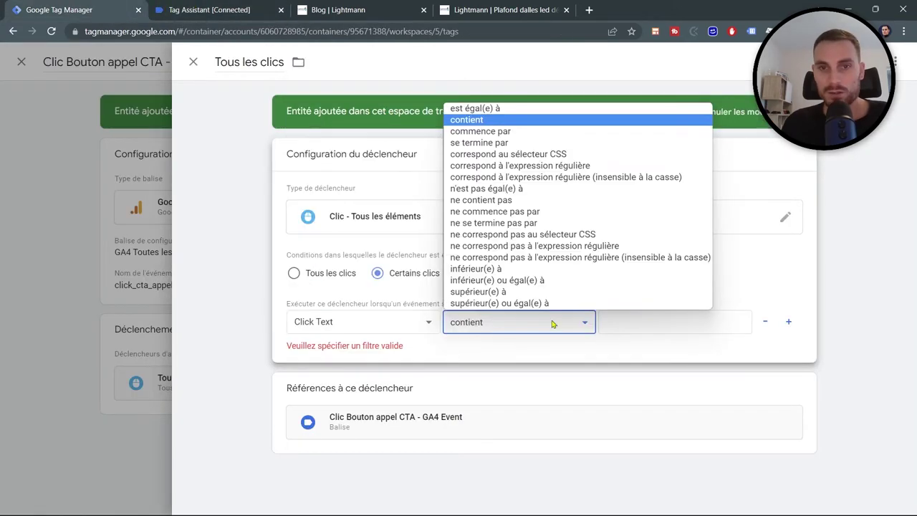
pyautogui.click(570, 166)
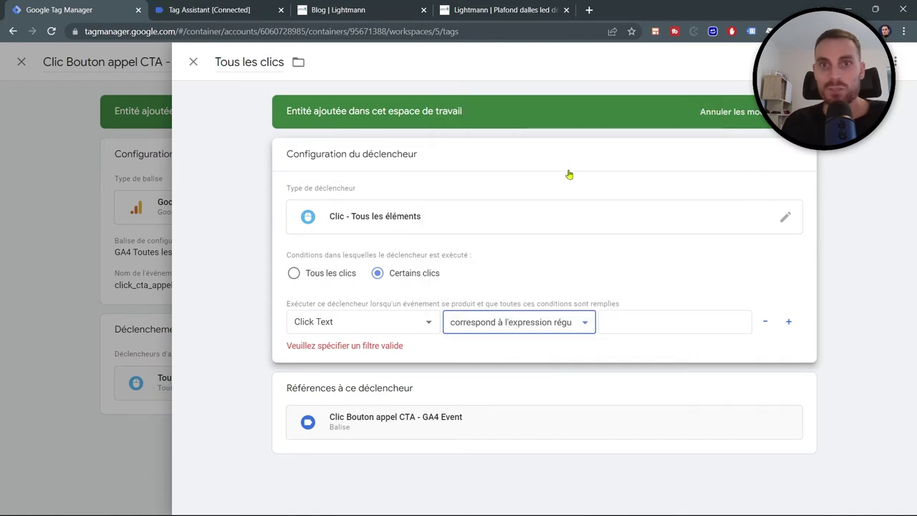
pyautogui.click(625, 322)
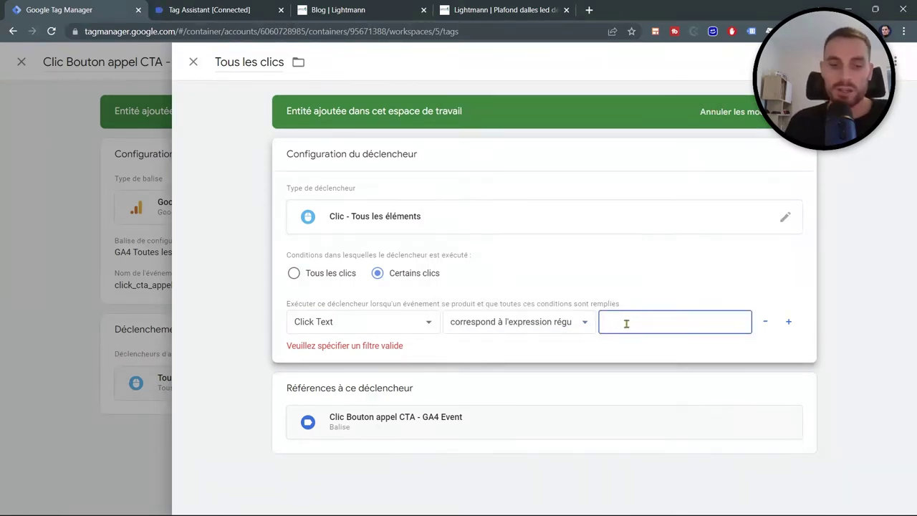
pyautogui.hotkey('ctrl', 'v')
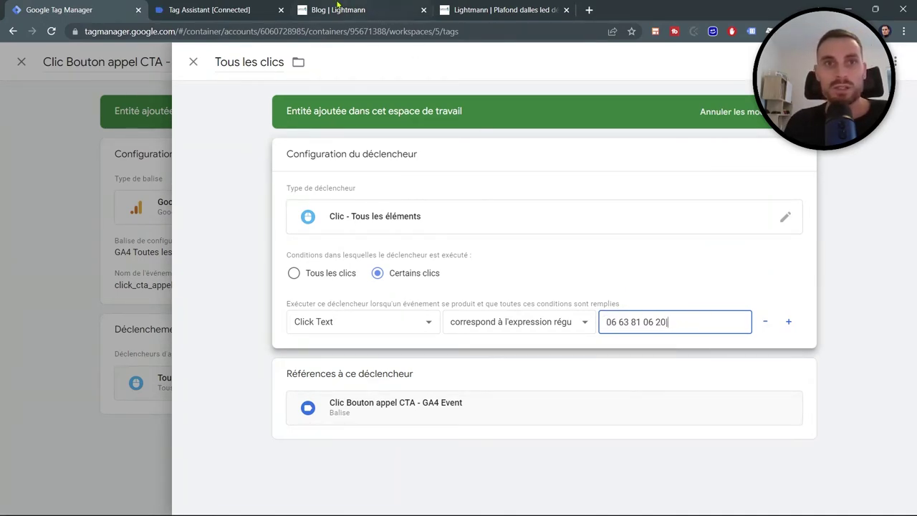
# Step: Test the website's upper header phone link, copy its number from Tag Assistant, and add it as the regular expression's second alternative
pyautogui.click(260, 9)
pyautogui.click(361, 9)
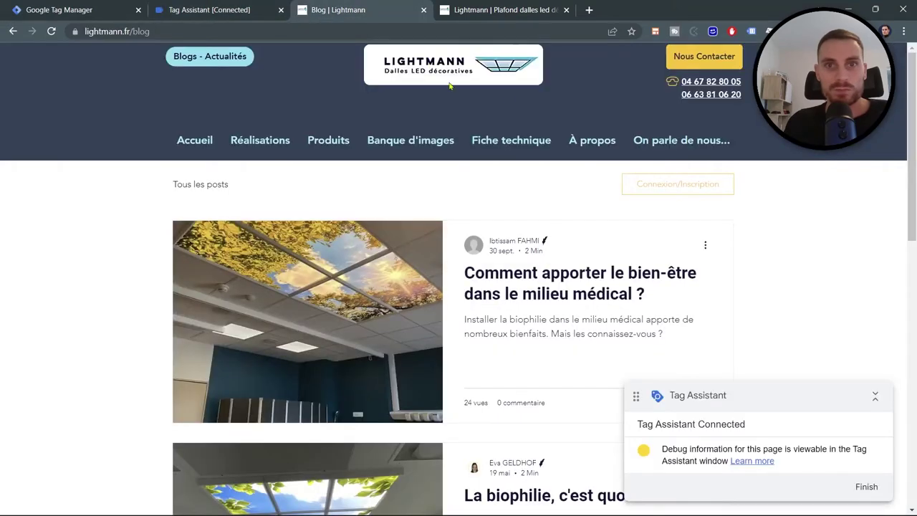
pyautogui.click(512, 9)
pyautogui.click(385, 9)
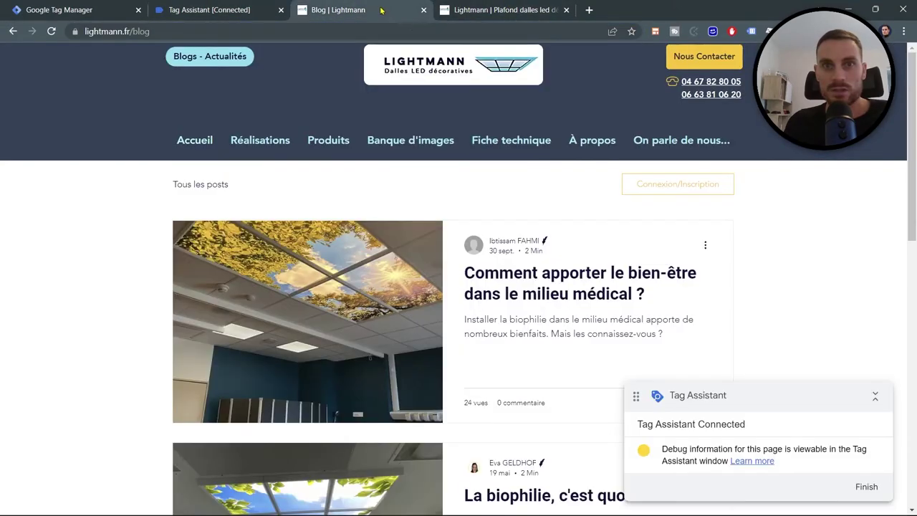
pyautogui.click(713, 83)
pyautogui.click(205, 10)
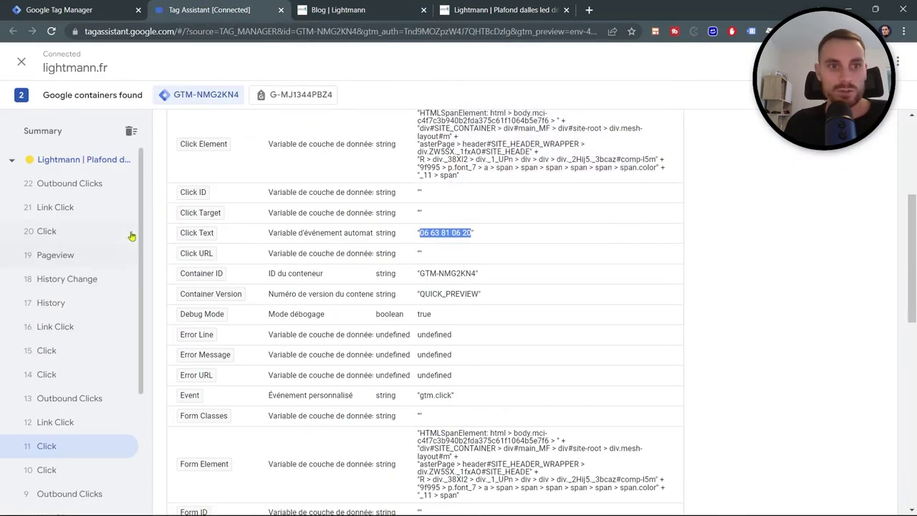
pyautogui.moveTo(473, 235); pyautogui.dragTo(420, 237)
pyautogui.hotkey('ctrl', 'c')
pyautogui.hotkey('ctrl', 'shift', 'Tab')
pyautogui.hotkey('ctrl', 'v')
pyautogui.hotkey('ctrl', 'v')
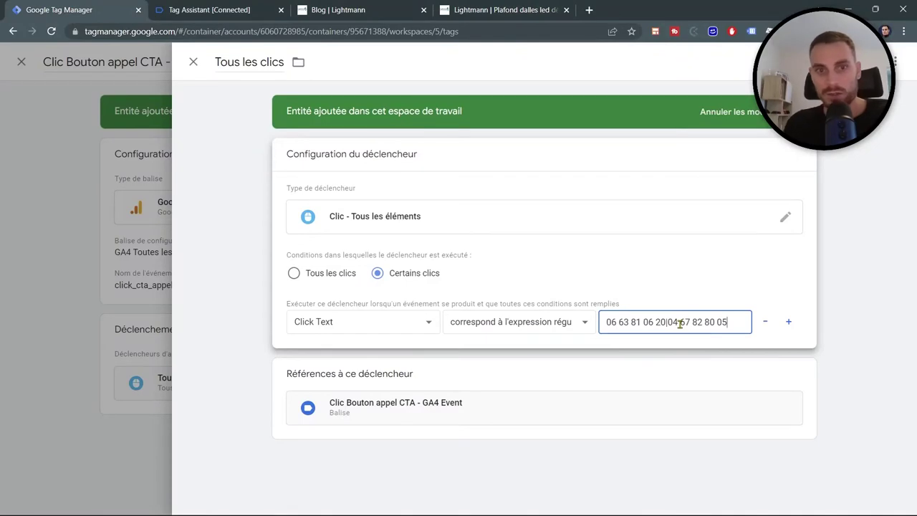
# Step: Rename the trigger "Clic sur n de tel", save it, and close the tag
pyautogui.click(274, 64)
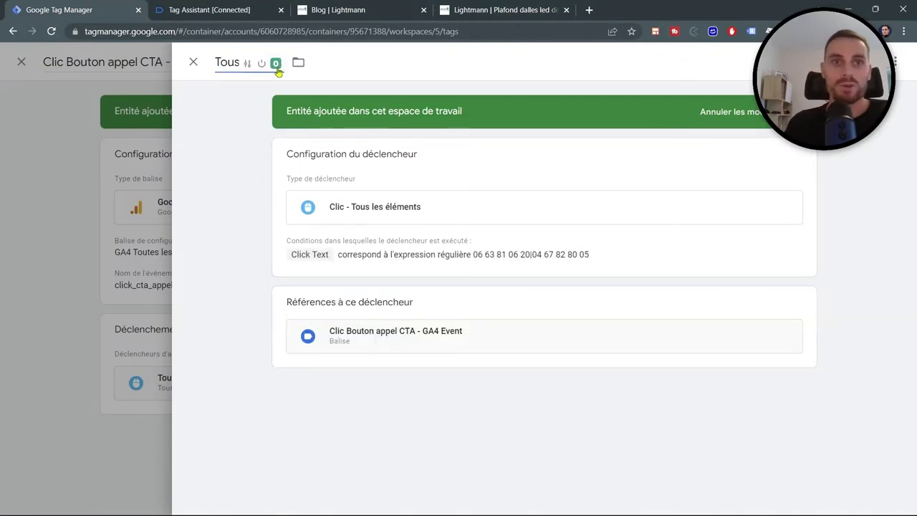
pyautogui.hotkey('ctrl', 'a')
pyautogui.press('BackSpace')
pyautogui.write('Clic sur')
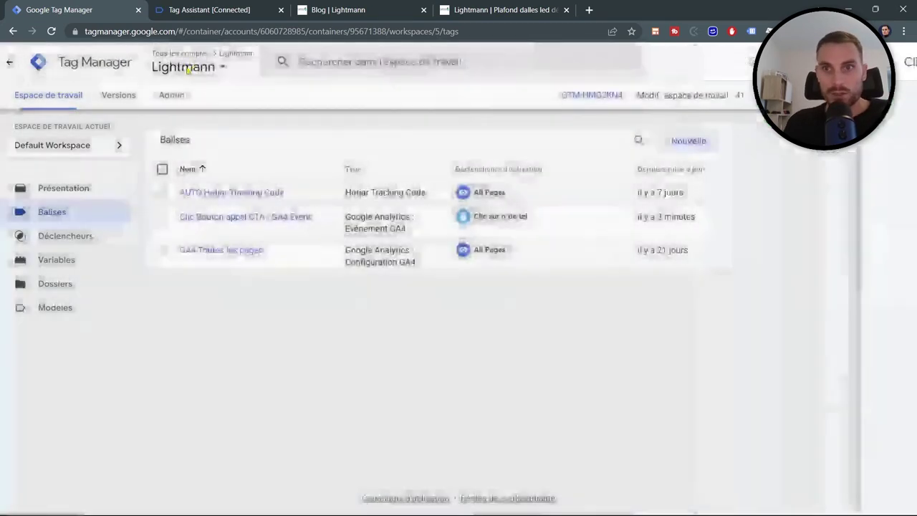
pyautogui.click(194, 62)
# Step: Restart the container preview on lightmann.fr and test the upper phone number link in the website's header
pyautogui.click(896, 95)
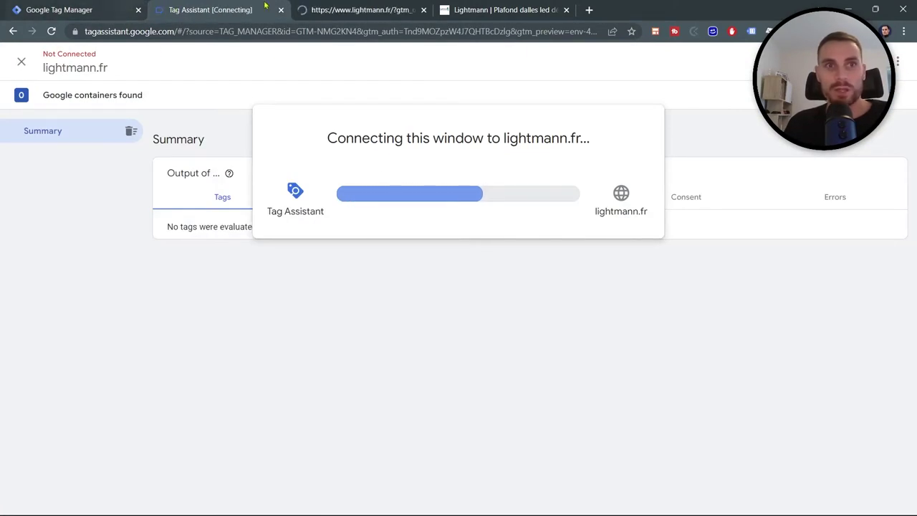
pyautogui.click(360, 7)
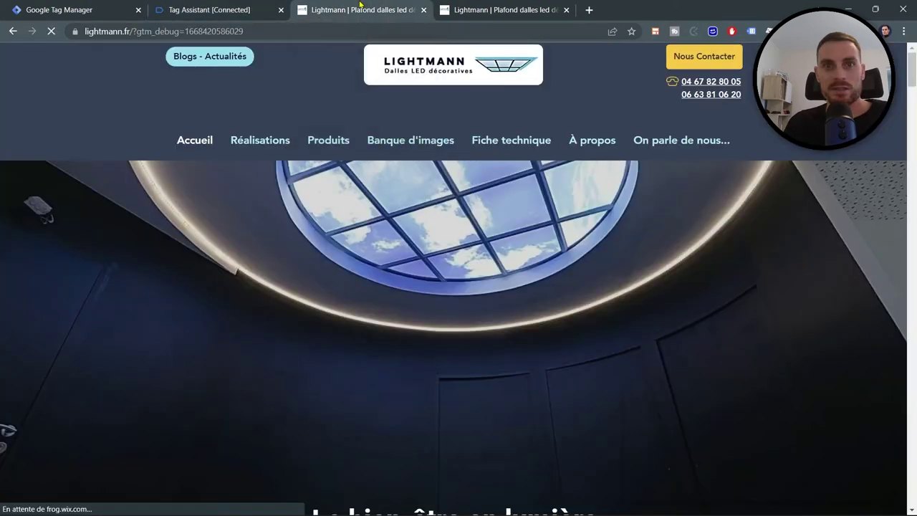
pyautogui.click(716, 86)
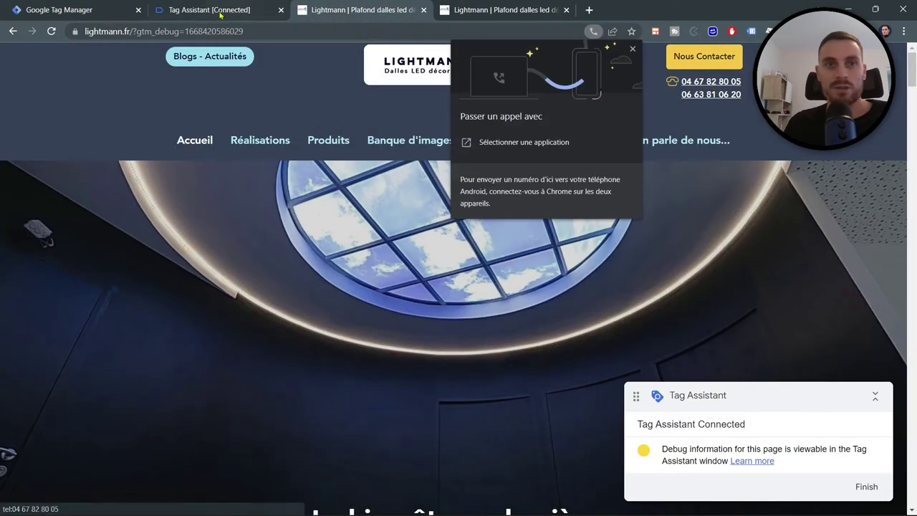
# Step: Examine the phone link's Click event in Tag Assistant and the firing details of the "Clic Bouton appel CTA - GA4 Event" tag
pyautogui.click(190, 10)
pyautogui.click(70, 233)
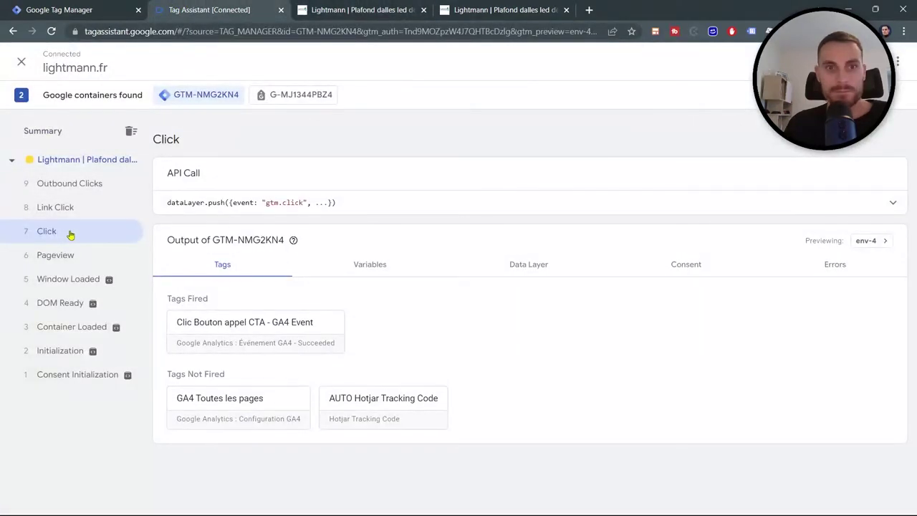
pyautogui.click(305, 341)
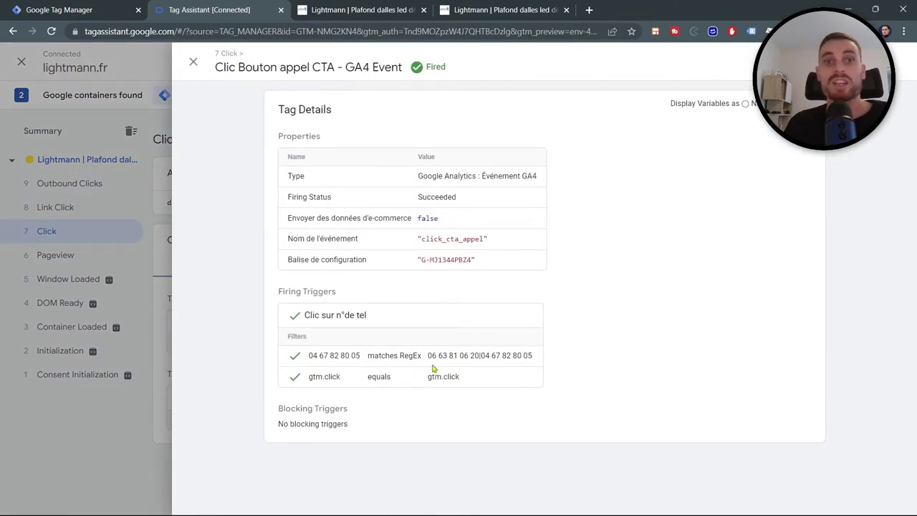
pyautogui.click(194, 66)
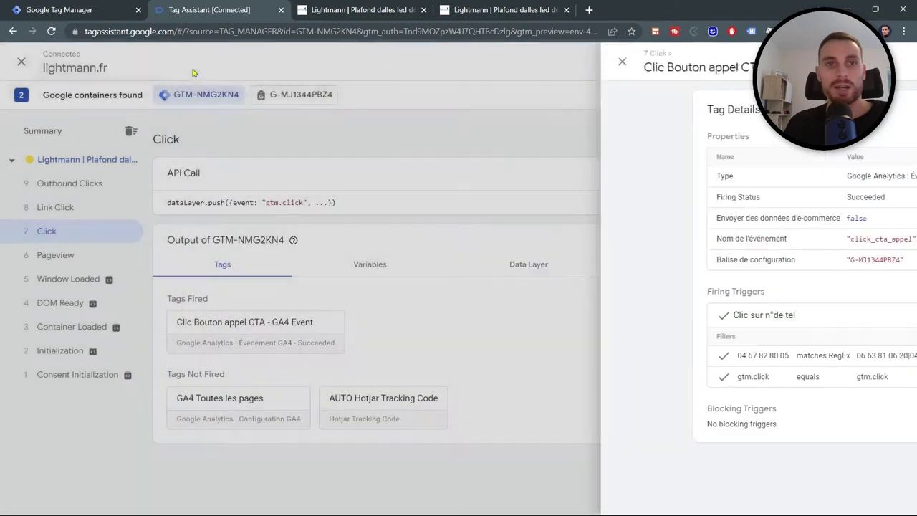
# Step: Test the website's "Blogs - Actualités" link and examine which tags its Click event fires in Tag Assistant
pyautogui.click(373, 6)
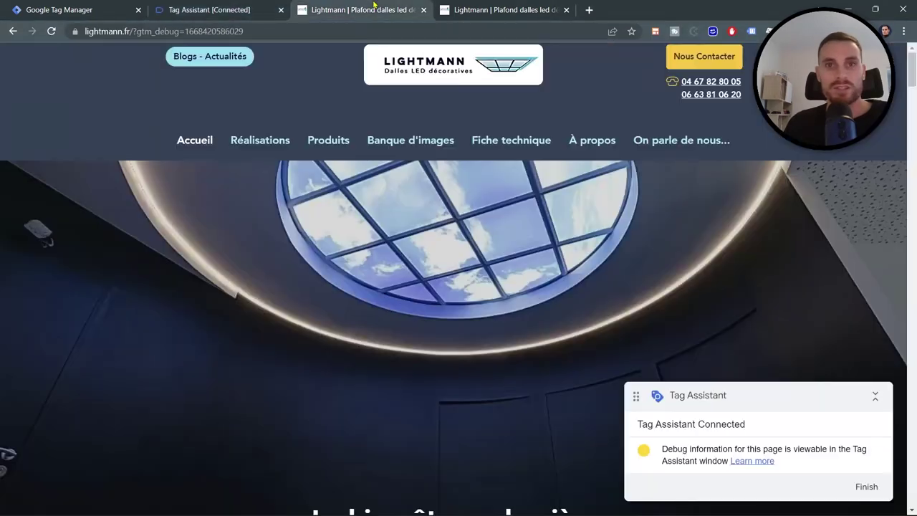
pyautogui.click(235, 63)
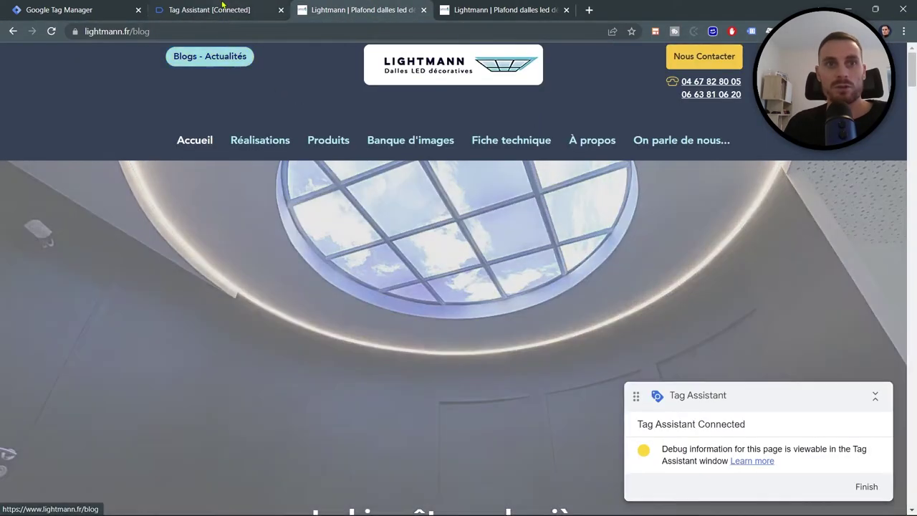
pyautogui.click(222, 7)
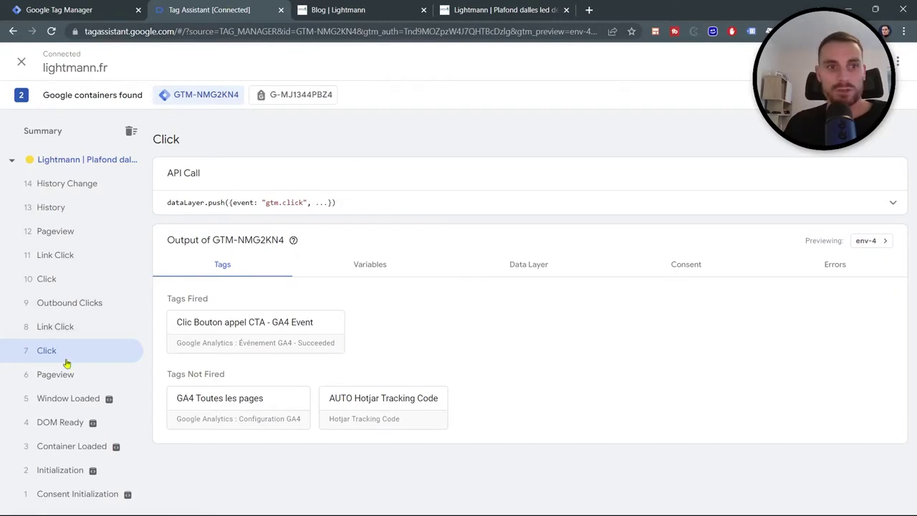
pyautogui.click(63, 283)
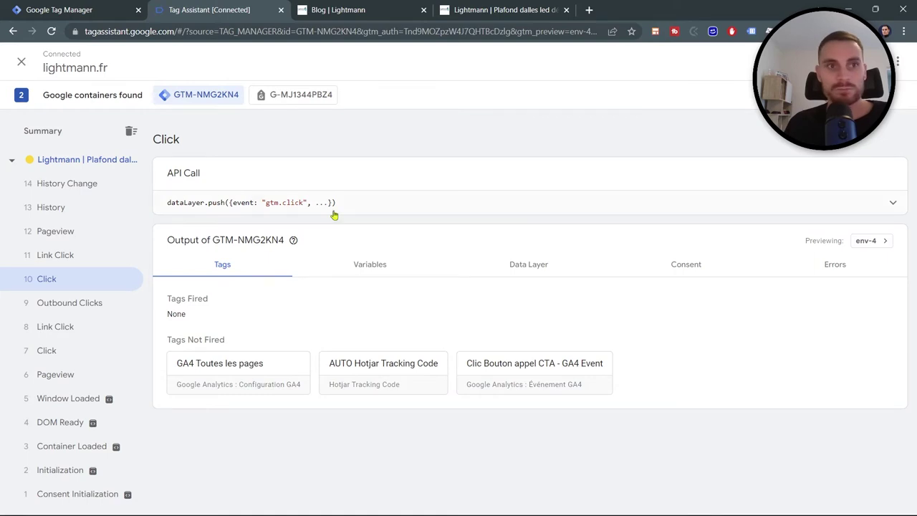
# Step: Test the lower header phone link on the blog page and examine which tags its Click event fires in Tag Assistant
pyautogui.click(345, 5)
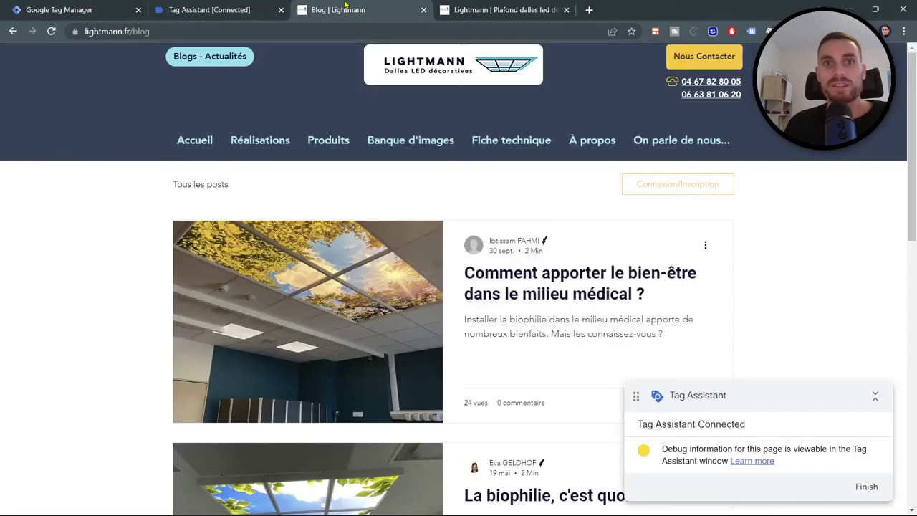
pyautogui.click(699, 96)
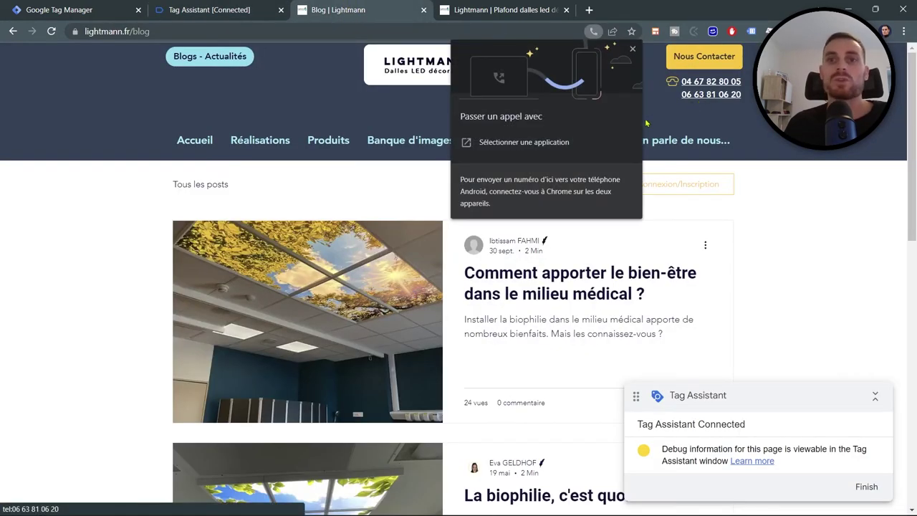
pyautogui.click(215, 8)
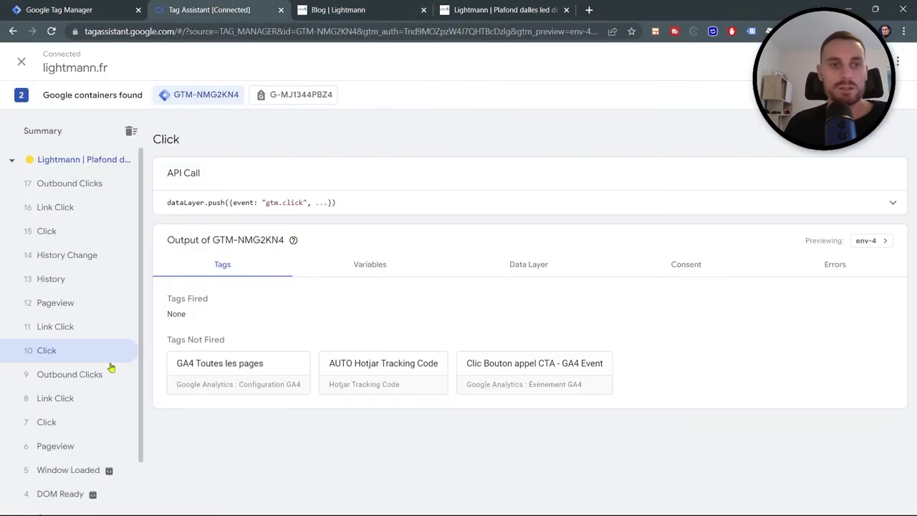
pyautogui.click(47, 231)
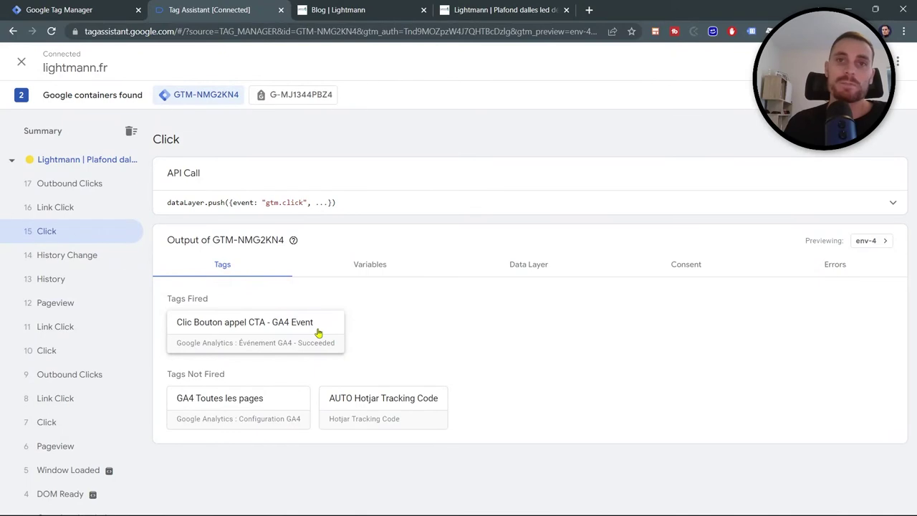
# Step: Review the configuration of the "GA4 Toutes les pages" tag in Google Tag Manager and close it without changes
pyautogui.click(101, 7)
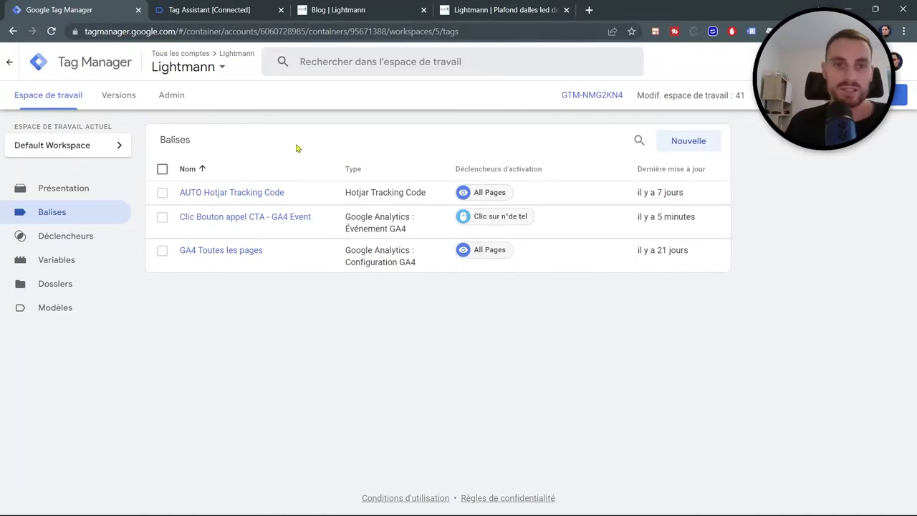
pyautogui.click(240, 252)
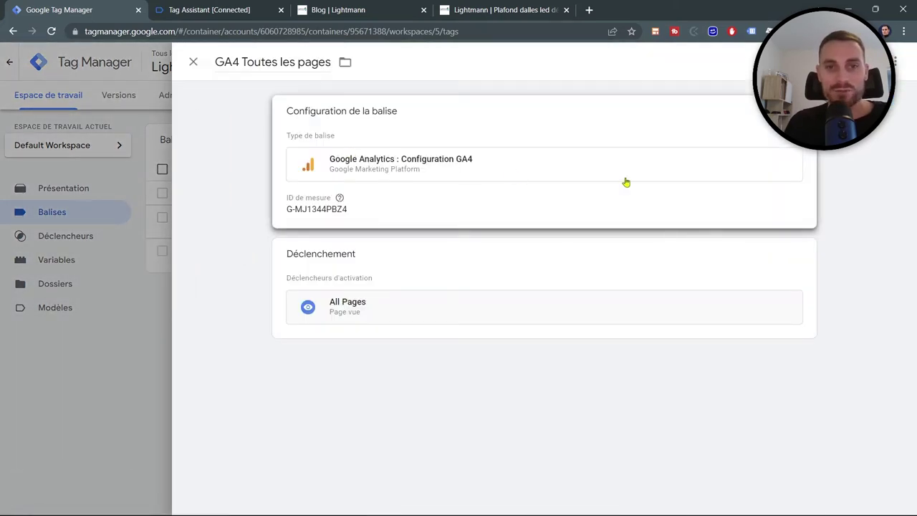
pyautogui.click(513, 176)
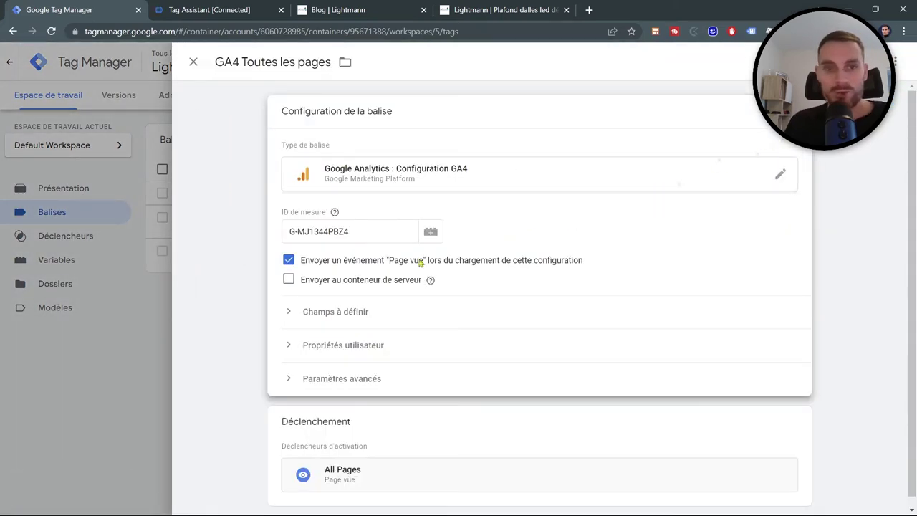
pyautogui.click(193, 62)
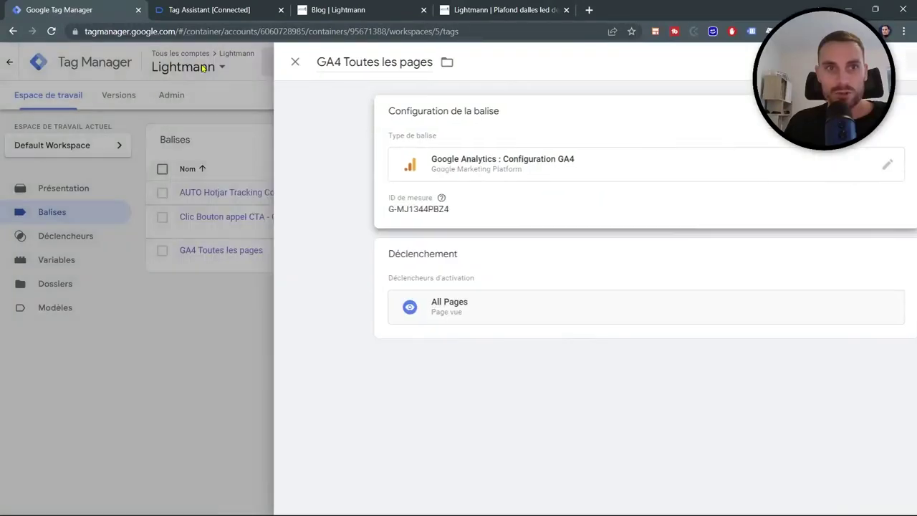
# Step: Add an event parameter named link_text to the "Clic Bouton appel CTA - GA4 Event" tag
pyautogui.click(236, 224)
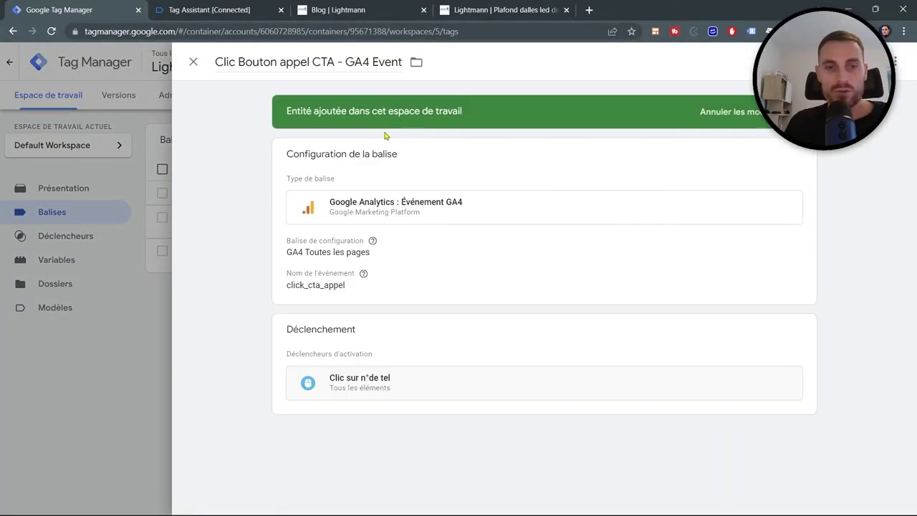
pyautogui.click(805, 162)
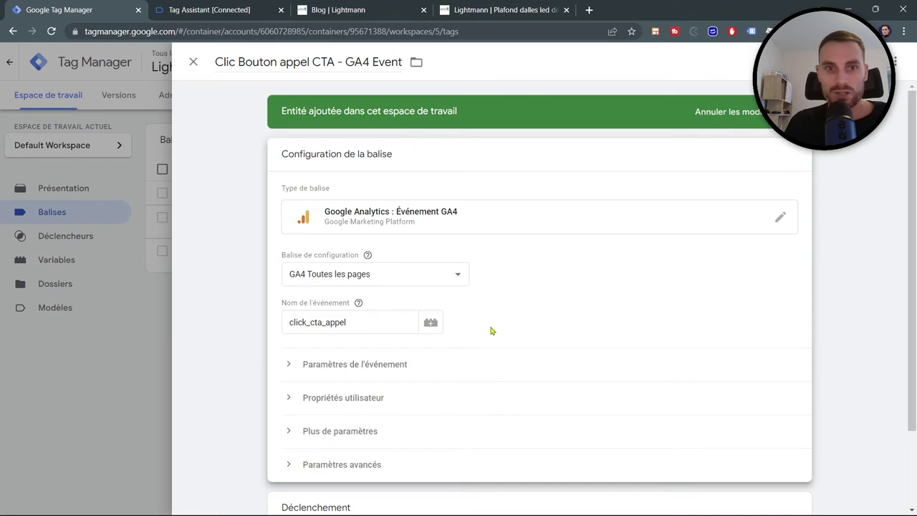
pyautogui.click(363, 363)
pyautogui.scroll(-2, 358, 324)
pyautogui.click(350, 288)
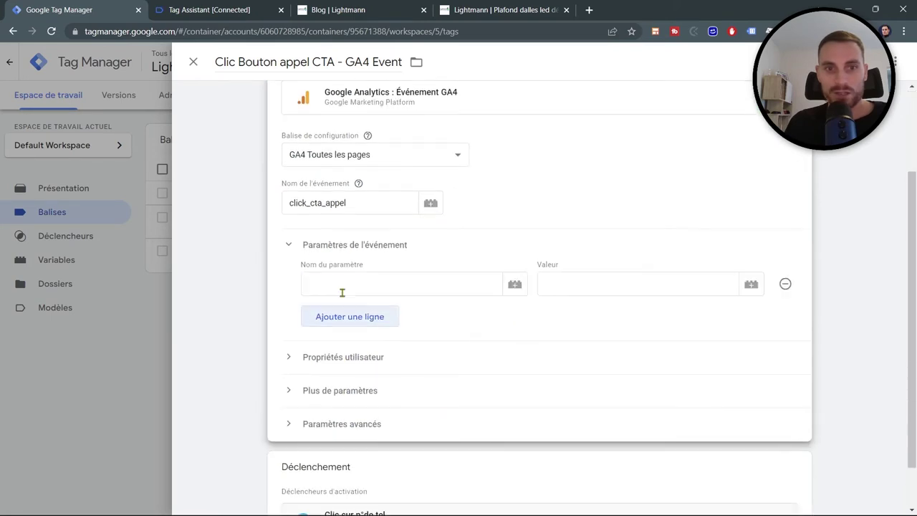
pyautogui.scroll(2, 375, 403)
pyautogui.click(344, 403)
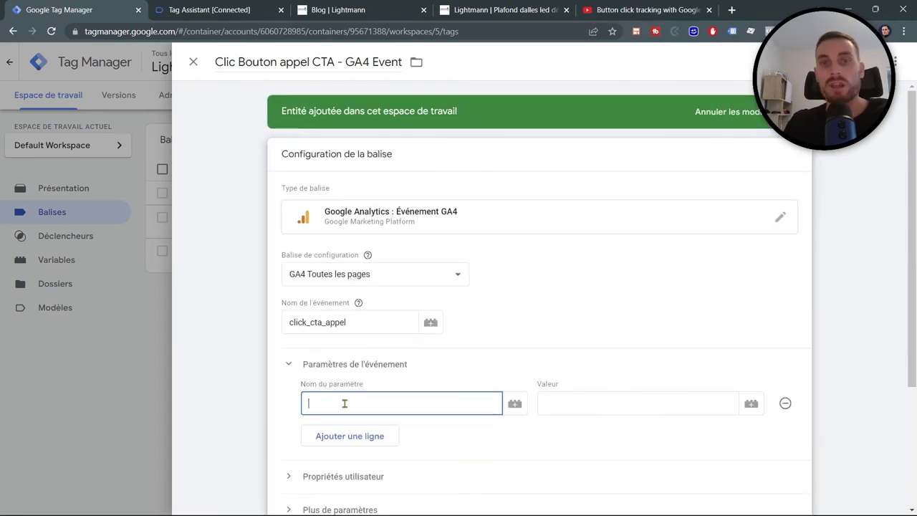
pyautogui.write('link_text')
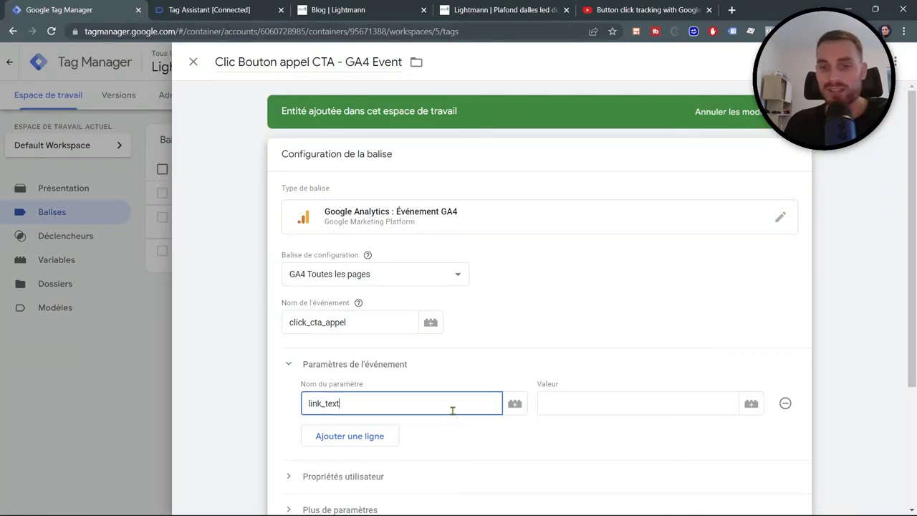
# Step: Examine the variables of the latest phone Click event in Tag Assistant to find one holding the clicked number
pyautogui.click(588, 407)
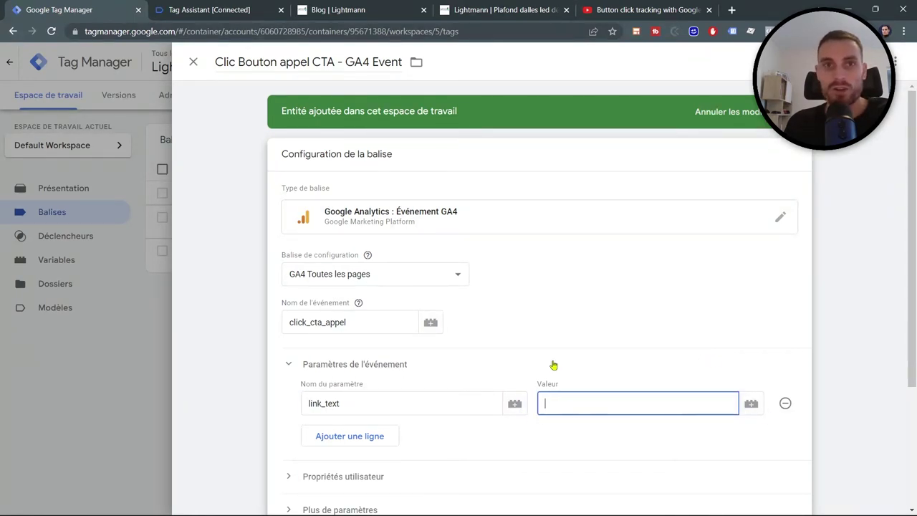
pyautogui.click(258, 10)
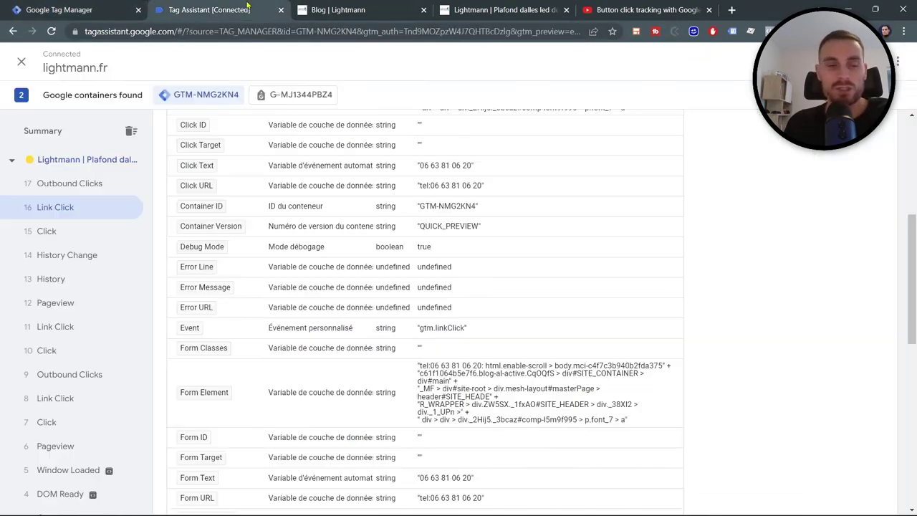
pyautogui.click(57, 231)
pyautogui.scroll(3, 573, 247)
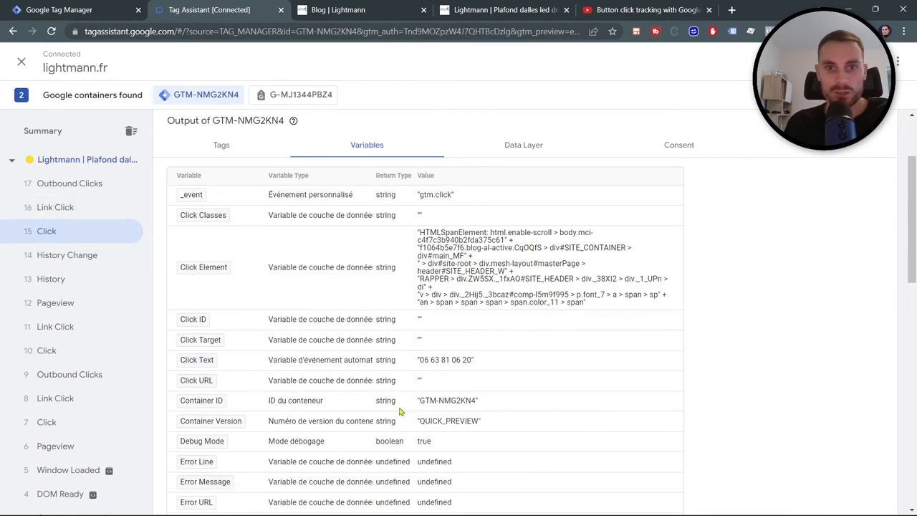
pyautogui.scroll(-6, 500, 366)
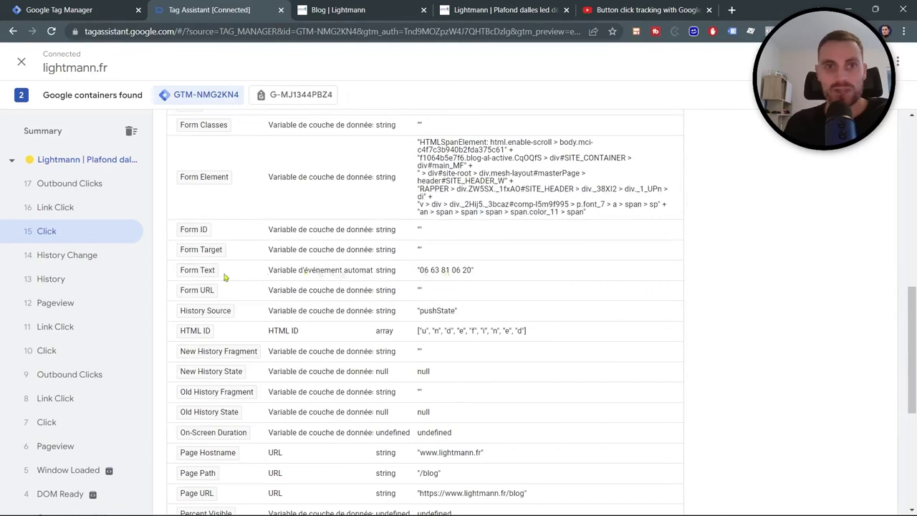
# Step: Set the link_text parameter's value to the {{Form Text}} variable in Google Tag Manager and save the tag
pyautogui.click(96, 9)
pyautogui.click(759, 405)
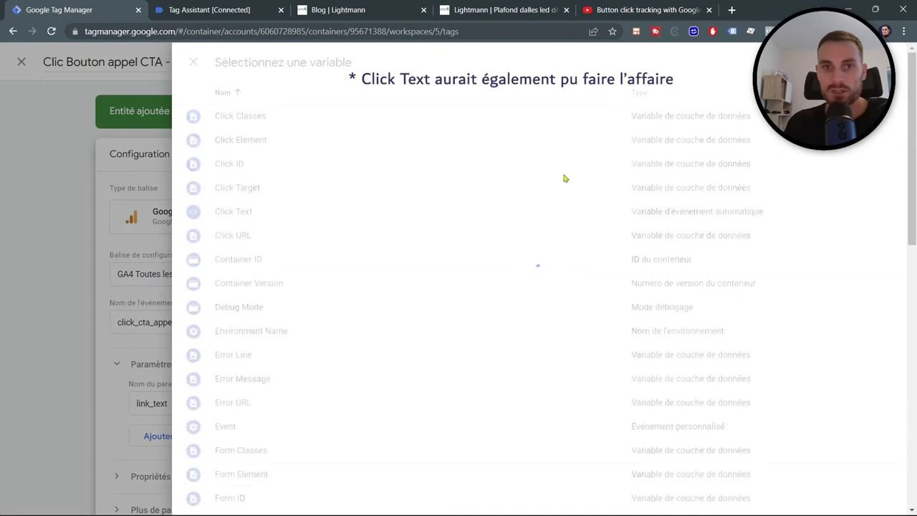
pyautogui.scroll(-2, 345, 310)
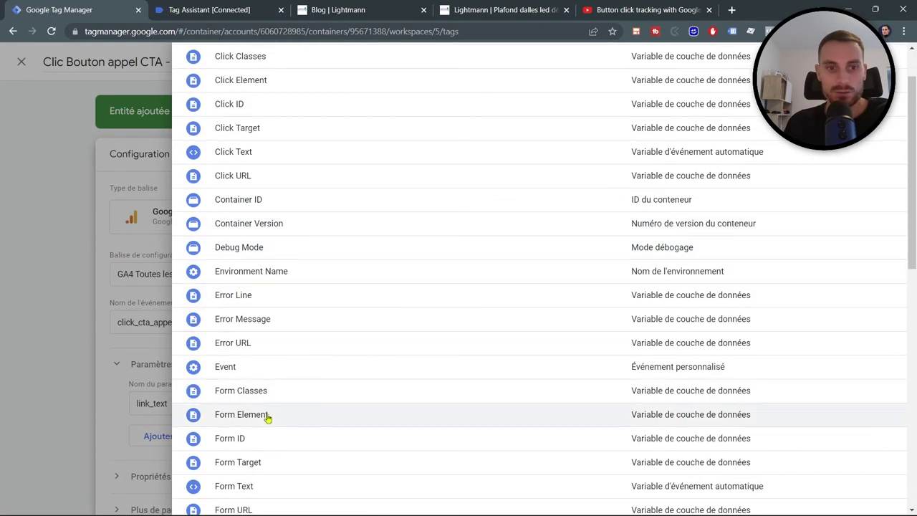
pyautogui.scroll(-1, 236, 429)
pyautogui.click(224, 428)
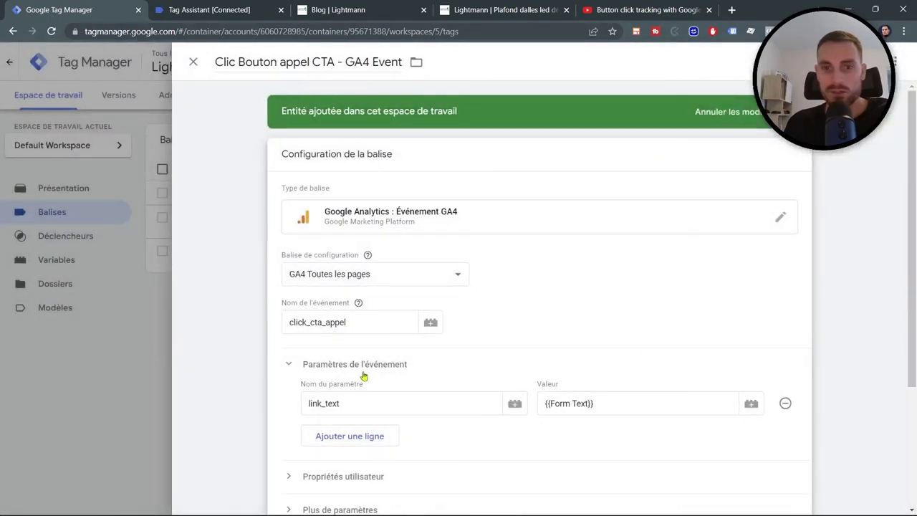
pyautogui.scroll(-3, 644, 358)
pyautogui.click(871, 62)
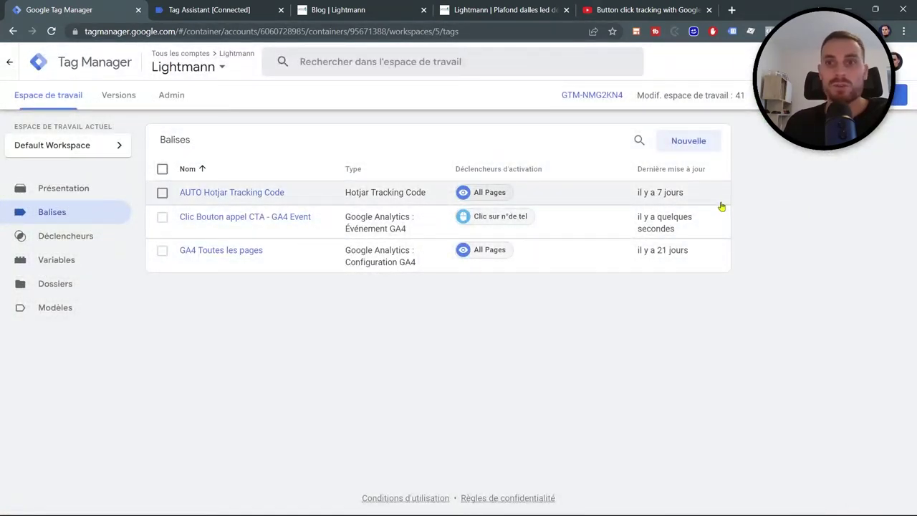
# Step: Start submitting the workspace changes with Publish and Create Version, beginning the version name with "GA4"
pyautogui.click(897, 96)
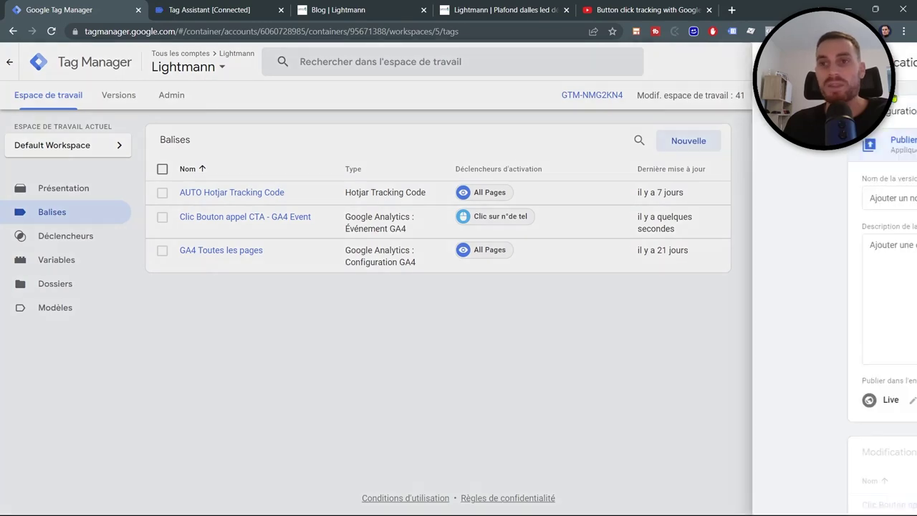
pyautogui.click(340, 197)
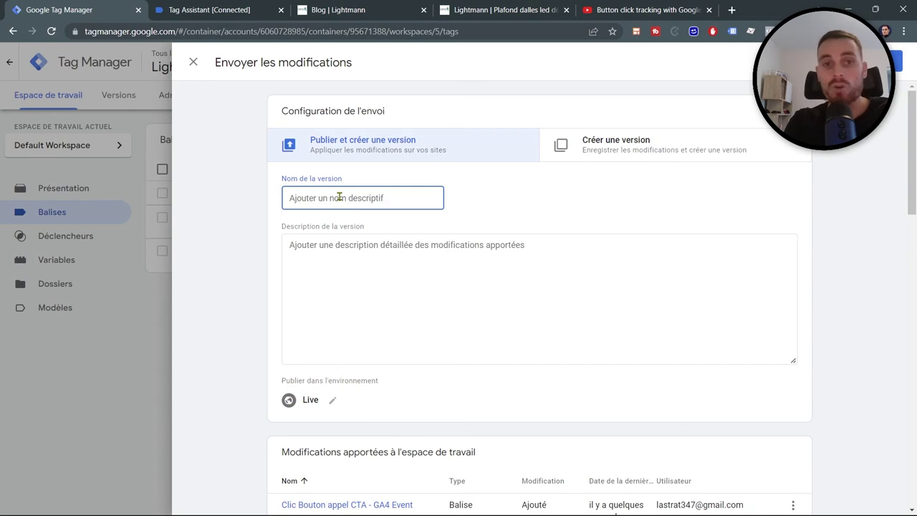
pyautogui.write('G')
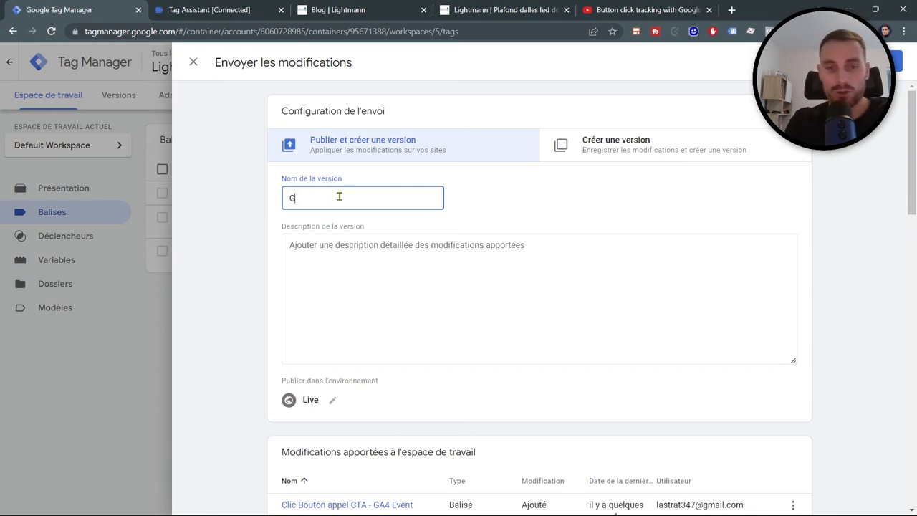
pyautogui.write('A4')
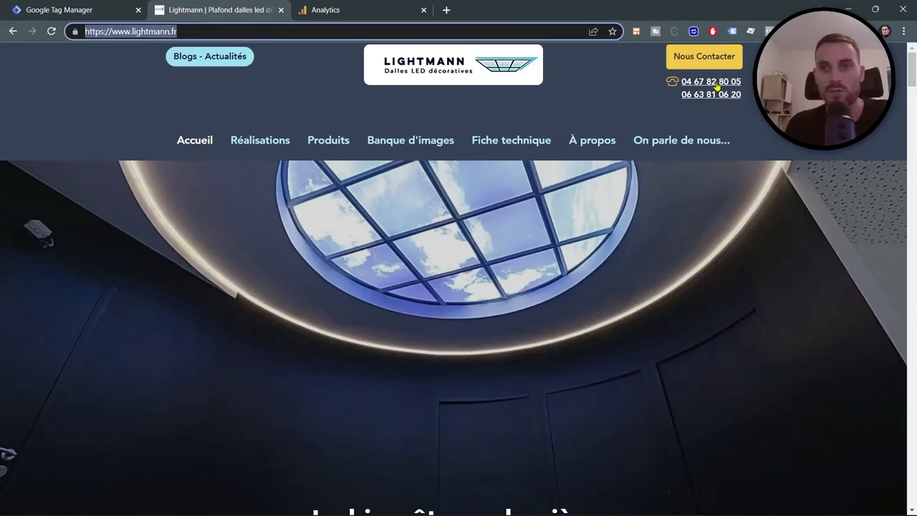
# Step: Trigger the upper phone number link on the live Lightmann website and open the Engagement report Événements in Analytics
pyautogui.click(715, 83)
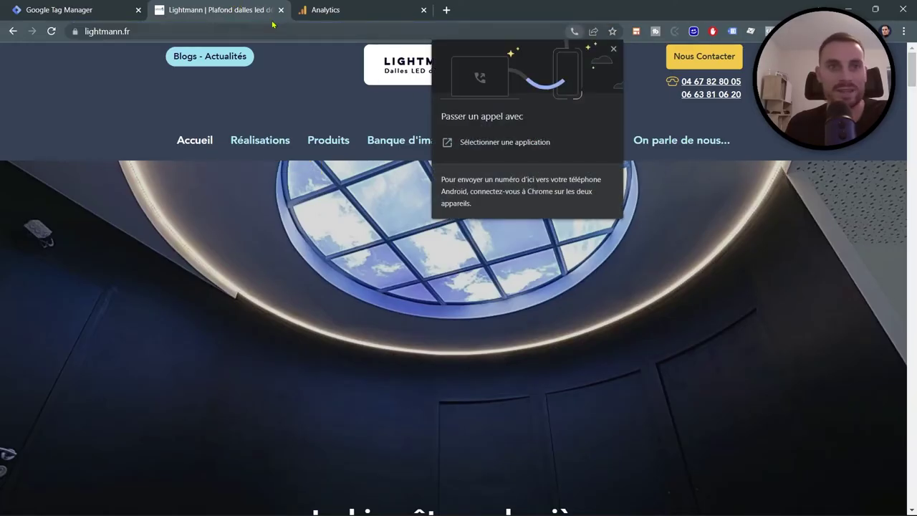
pyautogui.click(341, 6)
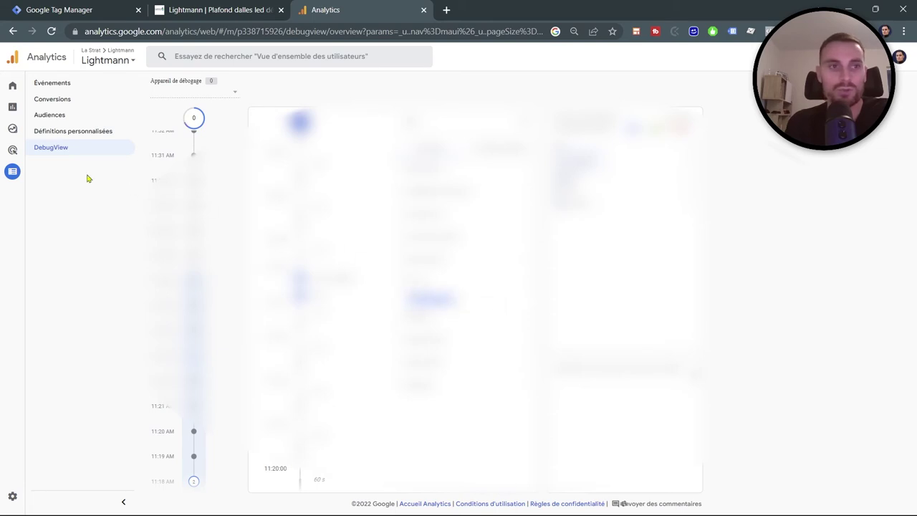
pyautogui.moveTo(17, 149)
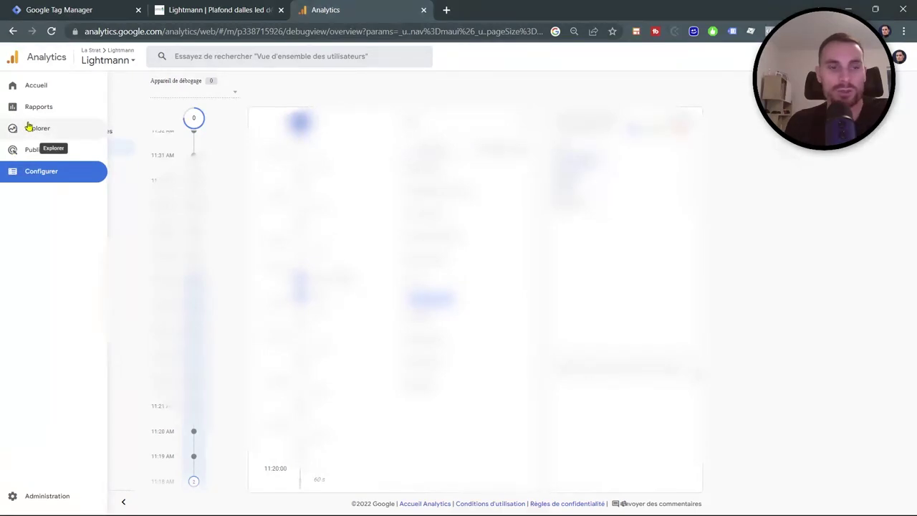
pyautogui.click(49, 109)
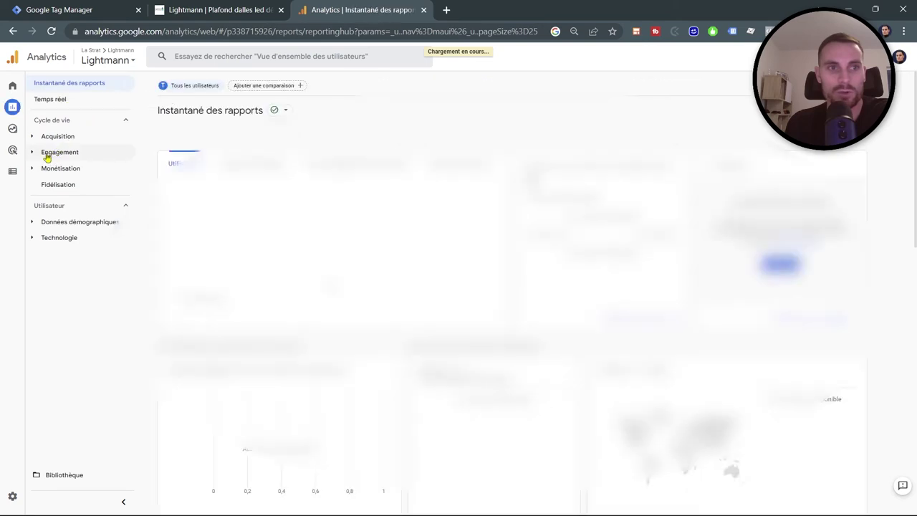
pyautogui.click(50, 154)
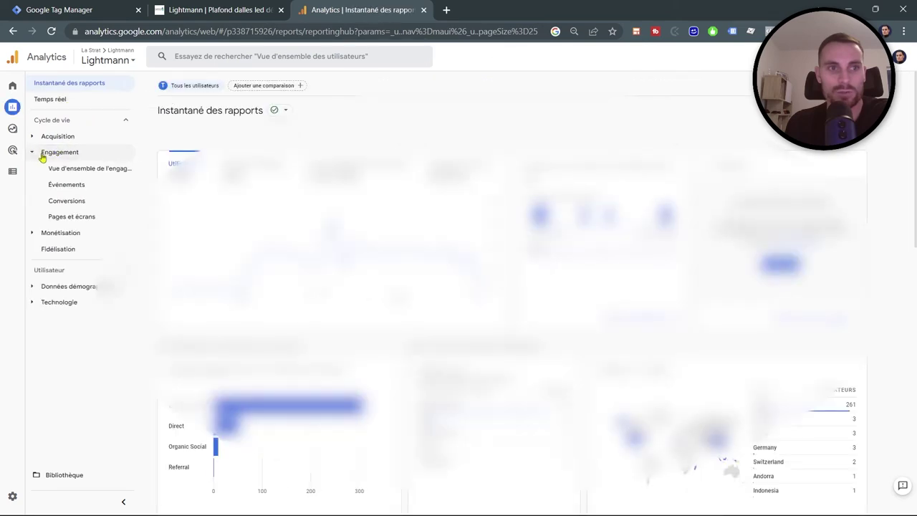
pyautogui.click(69, 188)
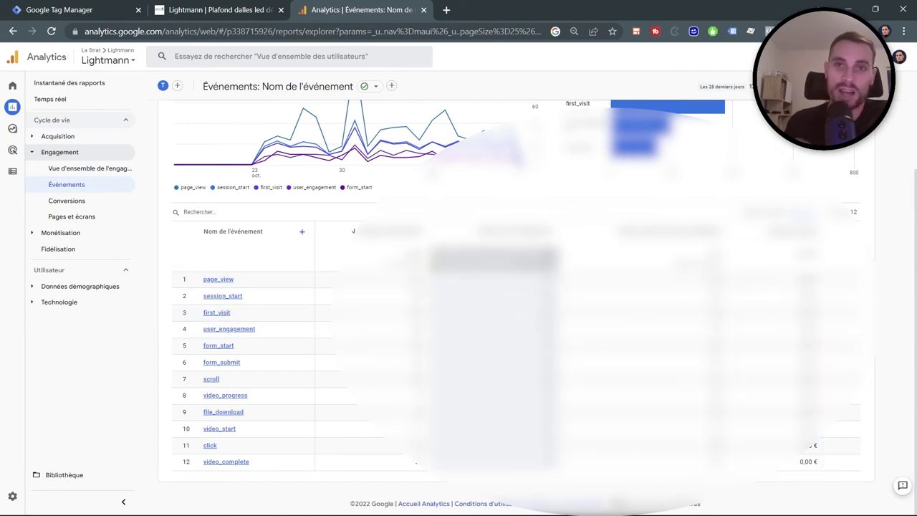
# Step: Create a new blank exploration in Analytics
pyautogui.moveTo(19, 177)
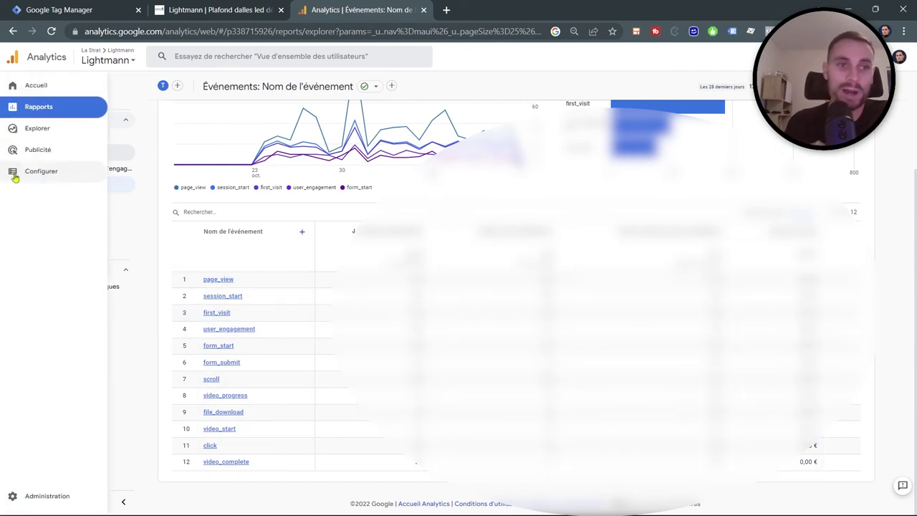
pyautogui.click(29, 133)
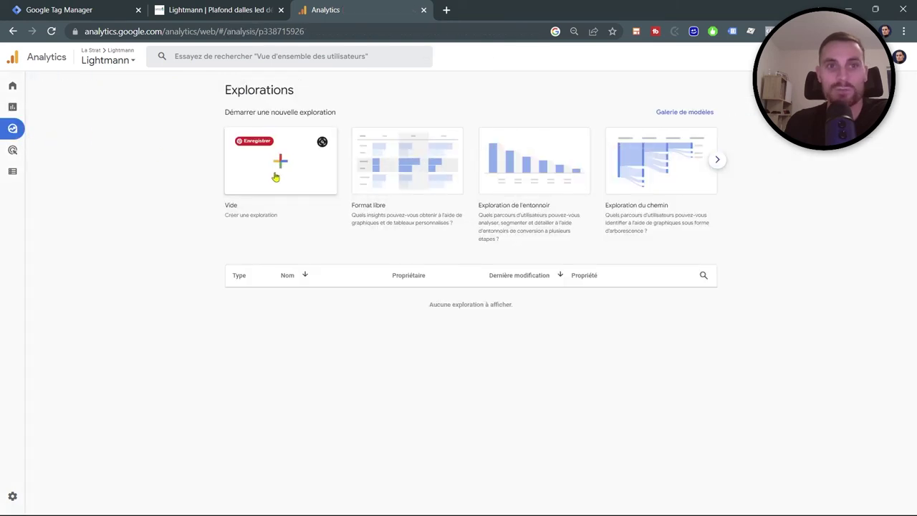
pyautogui.click(276, 177)
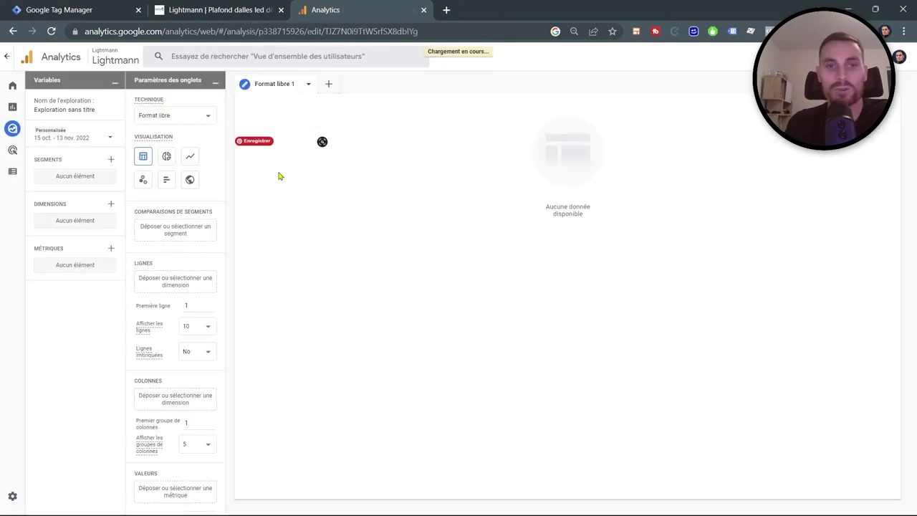
# Step: Import the dimensions Texte du lien and Nom de l'événement into the exploration's variables
pyautogui.click(112, 207)
pyautogui.click(506, 58)
pyautogui.write('lien')
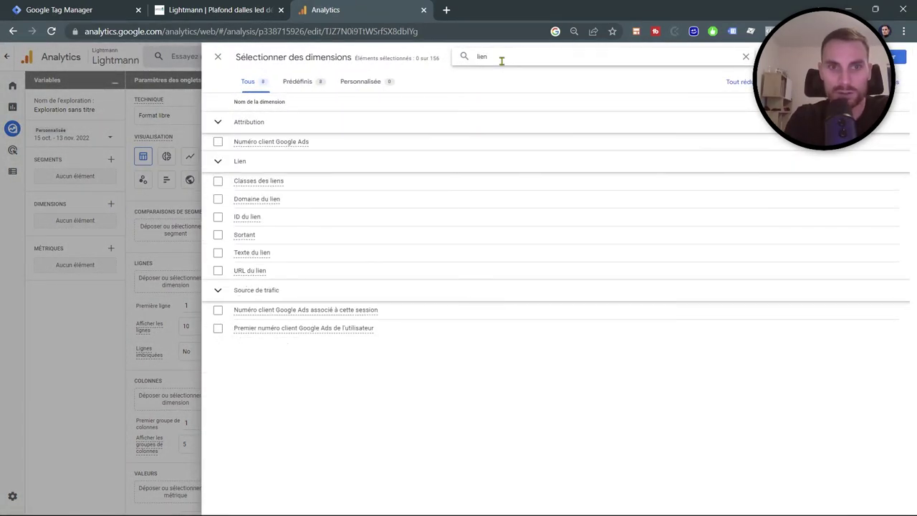
pyautogui.click(218, 253)
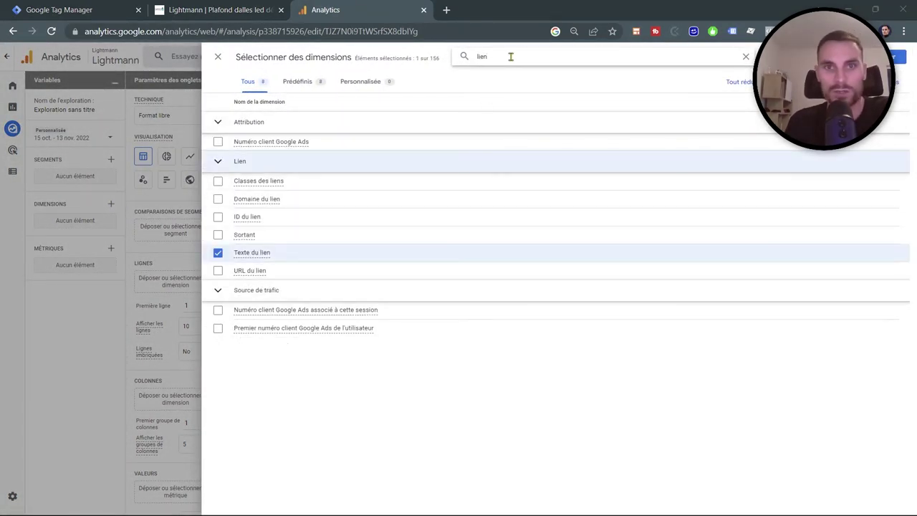
pyautogui.press('BackSpace')
pyautogui.press('BackSpace')
pyautogui.press('BackSpace')
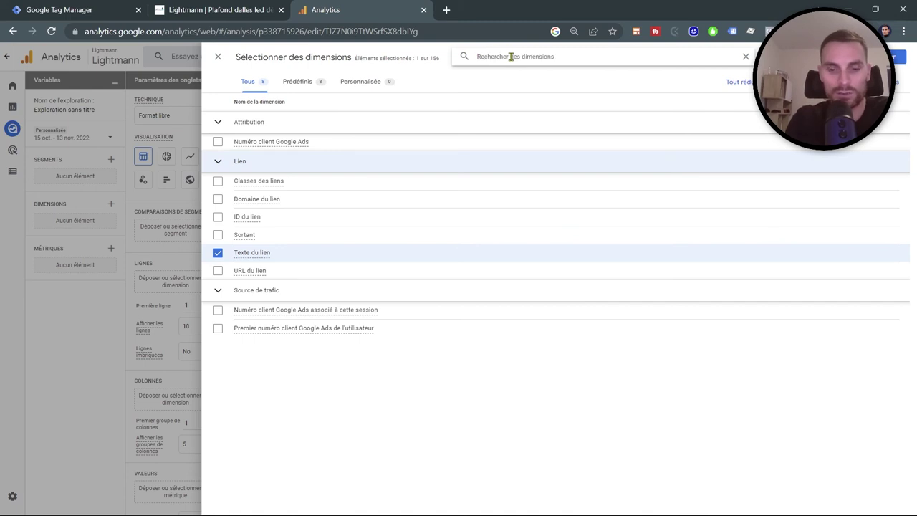
pyautogui.write('nom de')
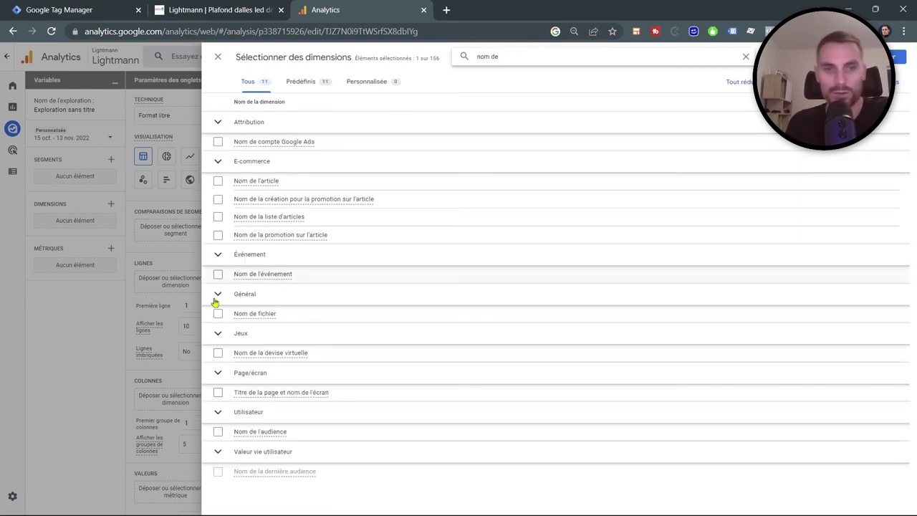
pyautogui.click(218, 274)
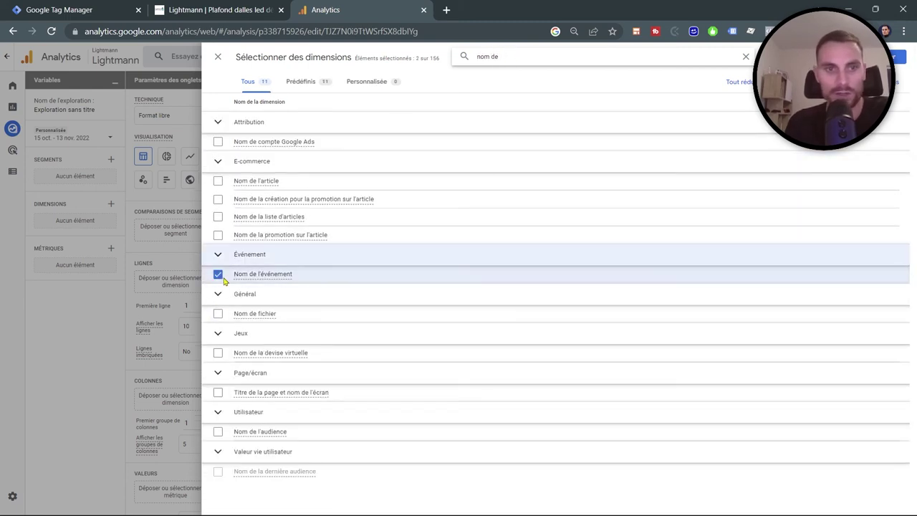
pyautogui.click(895, 57)
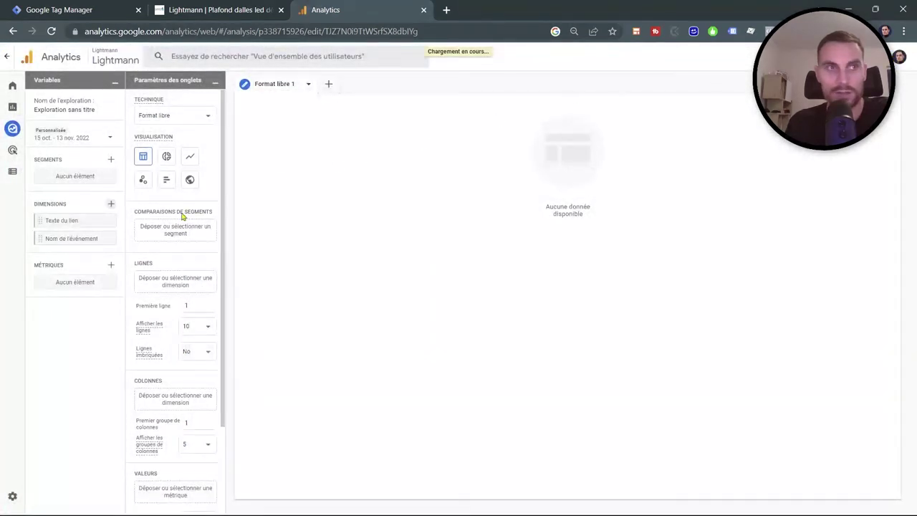
# Step: Import event count metrics, using Nombre d'événements as the value and Nom de l'événement and Texte du lien as rows
pyautogui.click(111, 265)
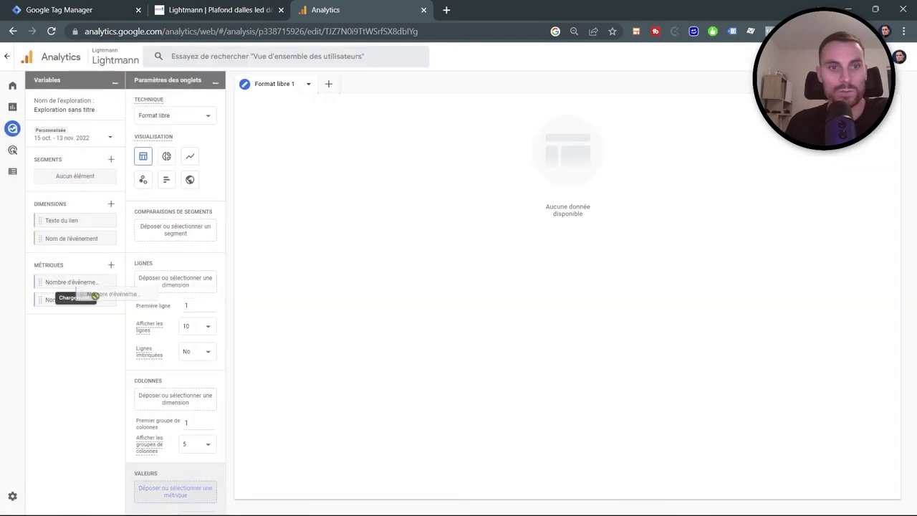
pyautogui.moveTo(71, 299); pyautogui.dragTo(176, 492)
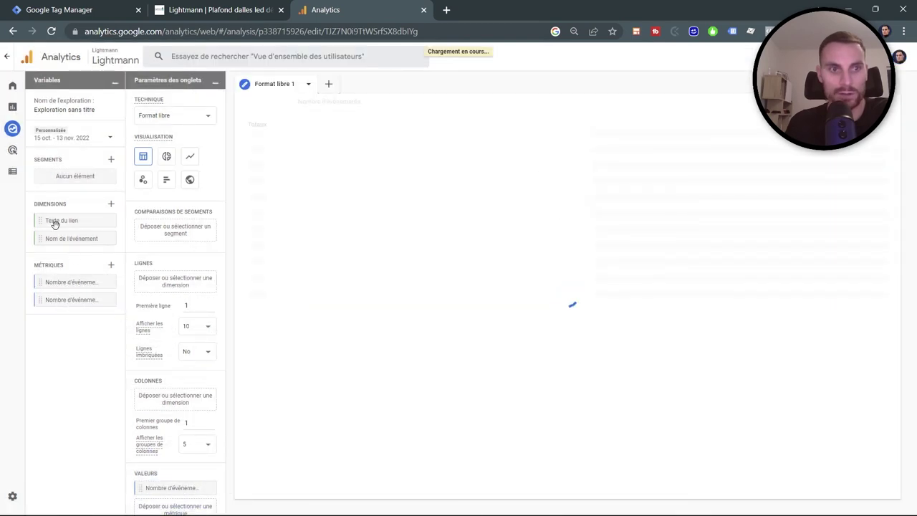
pyautogui.moveTo(61, 238); pyautogui.dragTo(176, 281)
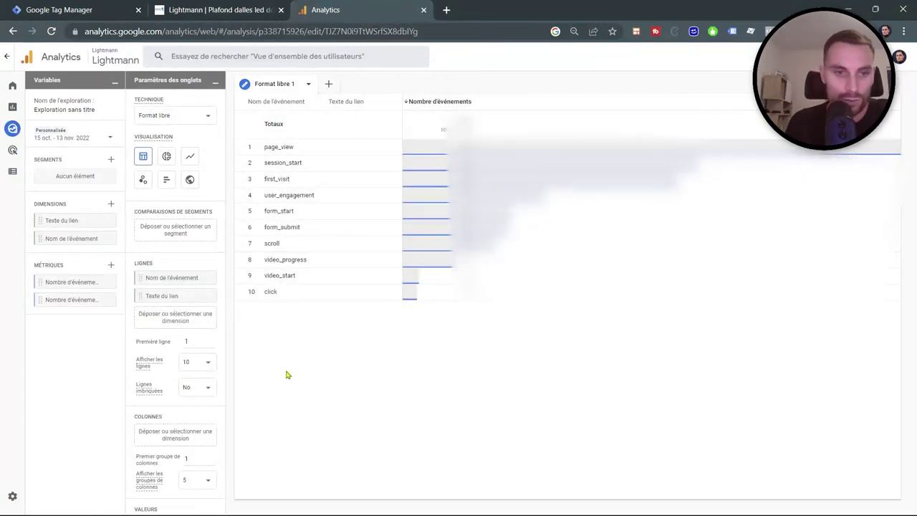
# Step: Apply an exact-match filter on Nom de l'événement to the free-form exploration
pyautogui.scroll(-3, 212, 497)
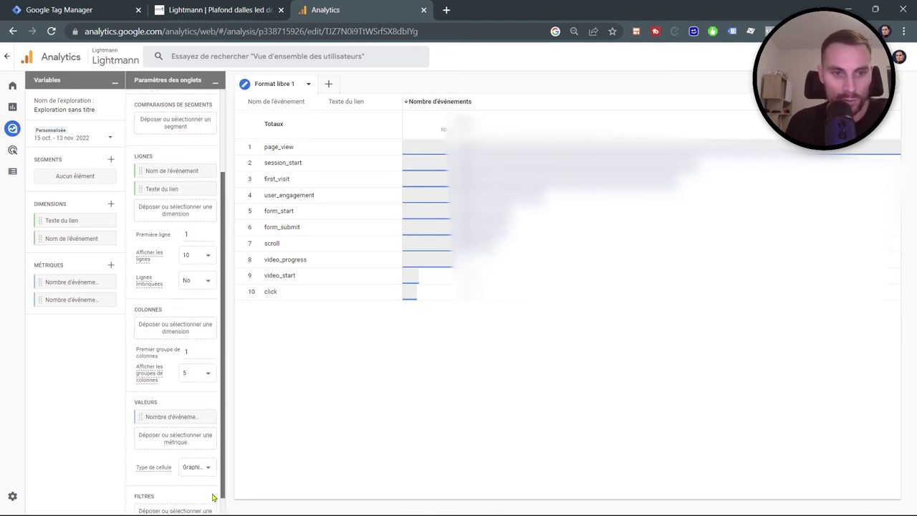
pyautogui.scroll(-1, 212, 497)
pyautogui.click(183, 495)
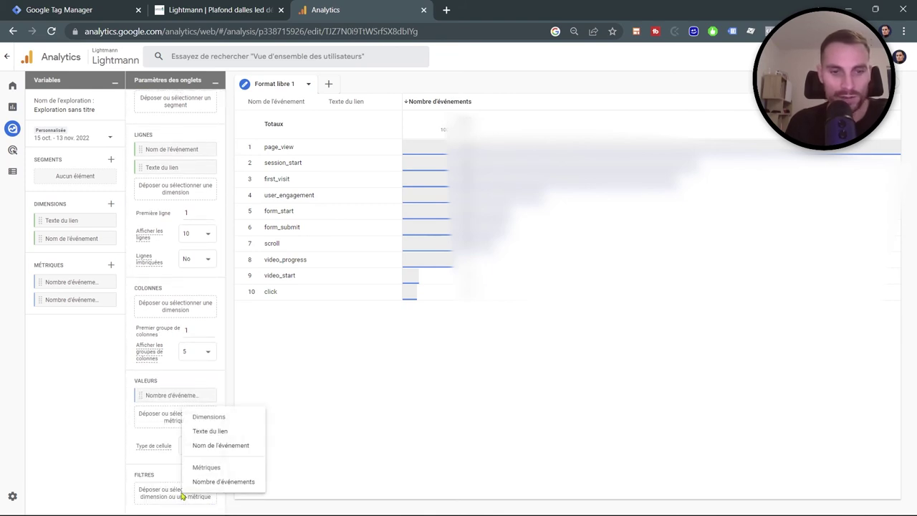
pyautogui.click(226, 447)
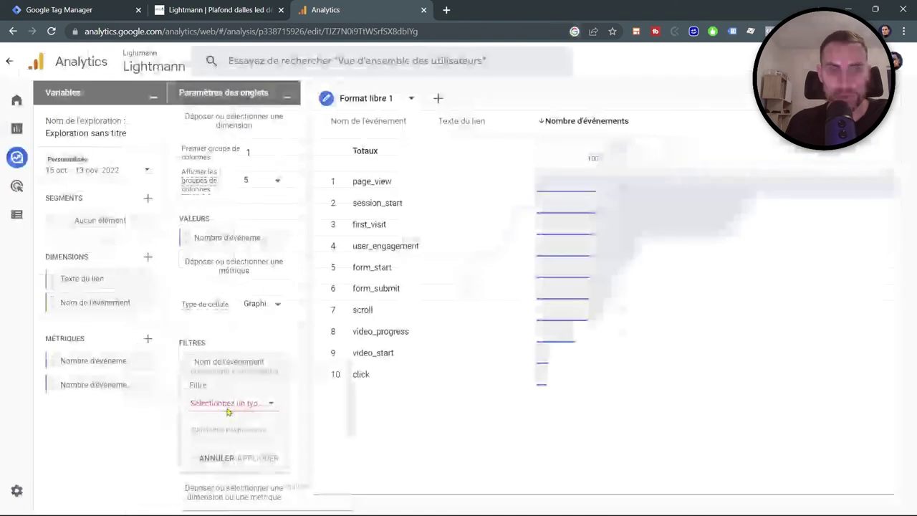
pyautogui.click(227, 412)
pyautogui.scroll(-2, 246, 423)
pyautogui.scroll(2, 248, 416)
pyautogui.click(245, 381)
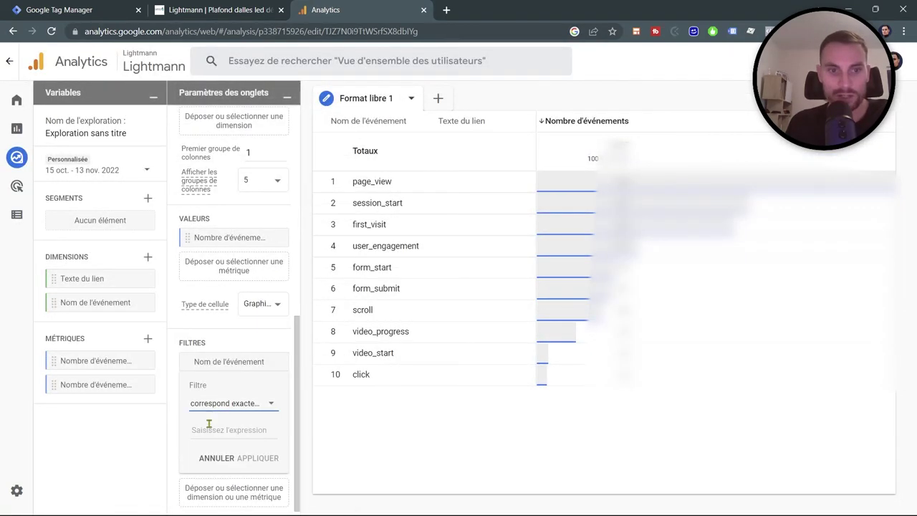
pyautogui.click(208, 431)
pyautogui.scroll(-3, 233, 464)
pyautogui.click(237, 462)
pyautogui.click(257, 459)
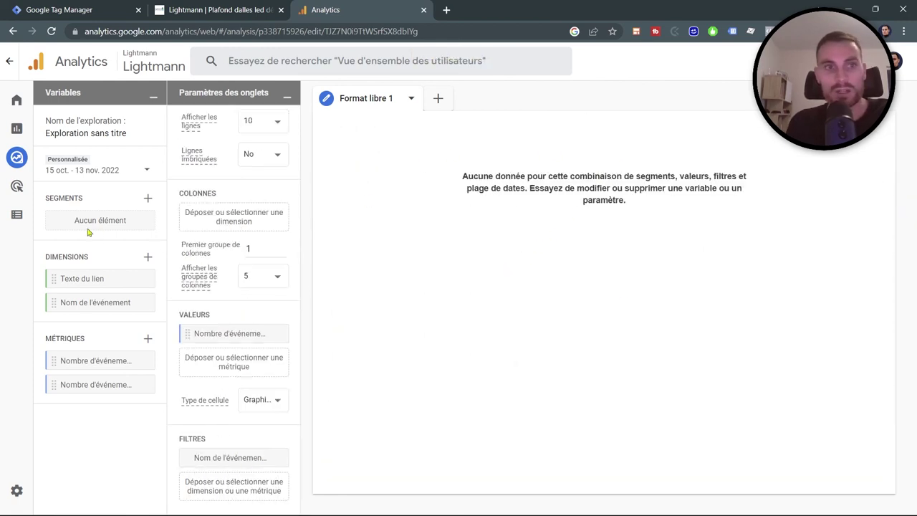
# Step: Check the exploration's date range and examine the property's list of existing events in the Configurer section
pyautogui.click(119, 172)
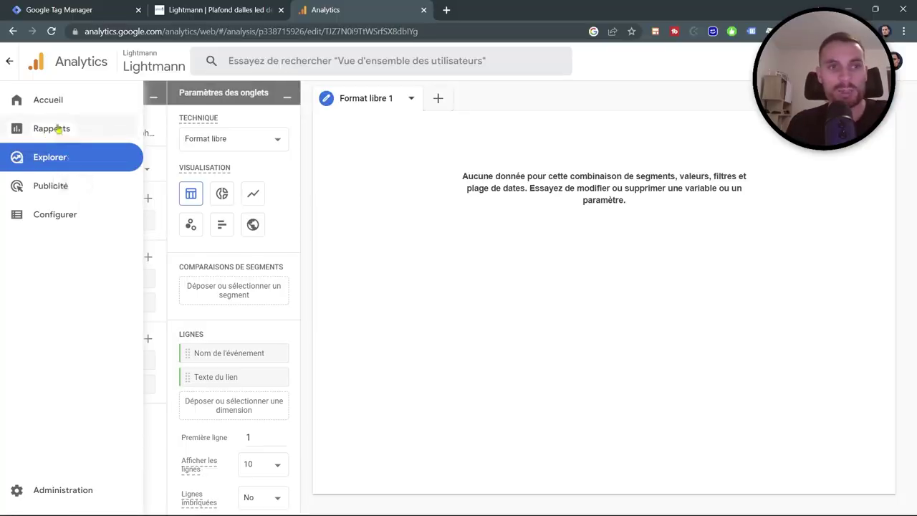
pyautogui.click(32, 215)
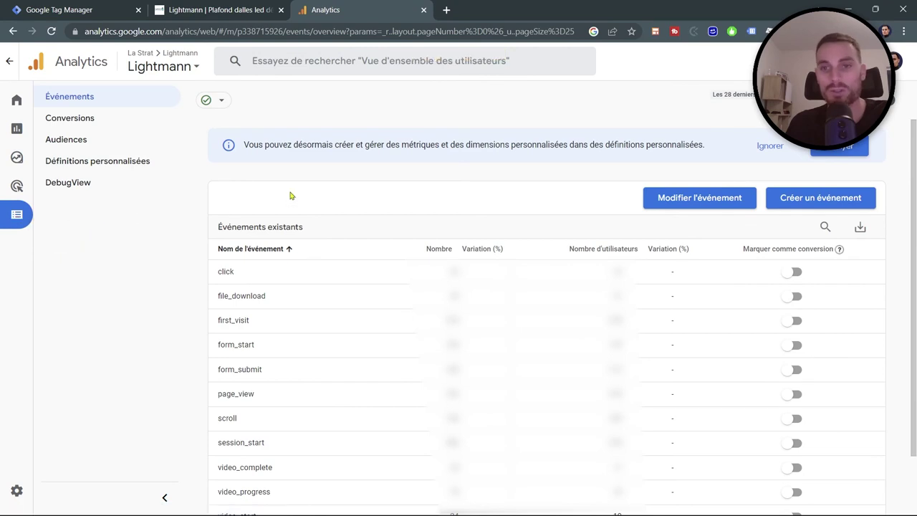
pyautogui.scroll(-1, 290, 196)
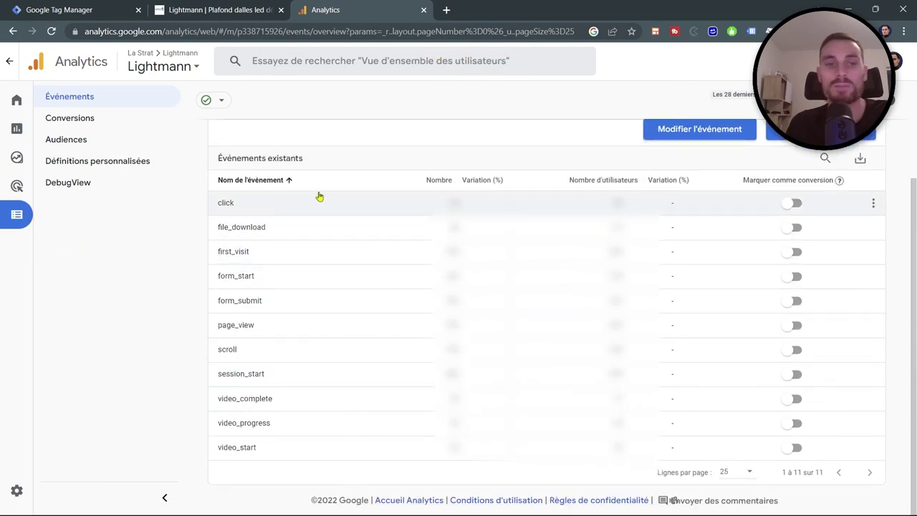